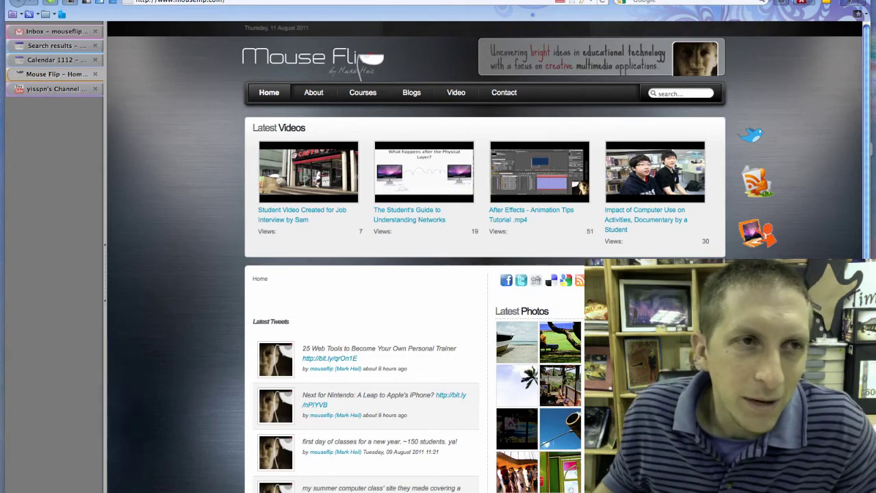
{"action": "left_click", "coordinate": [15, 0]}
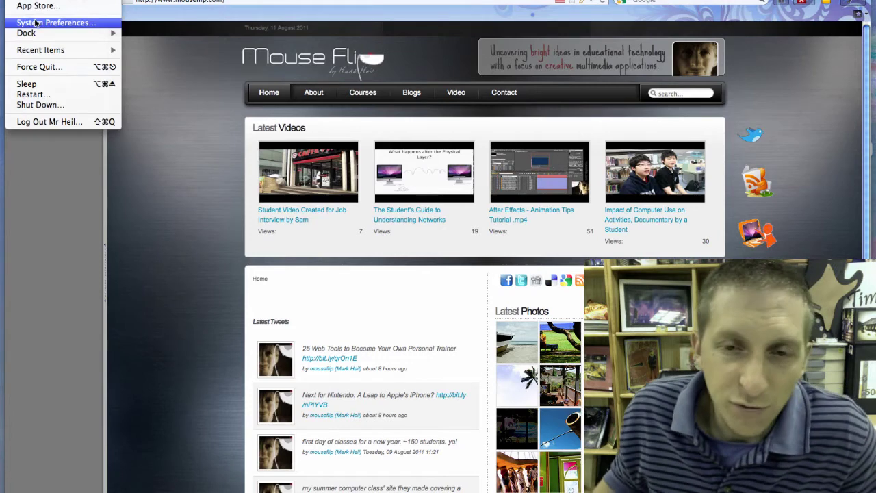
{"action": "left_click", "coordinate": [178, 102]}
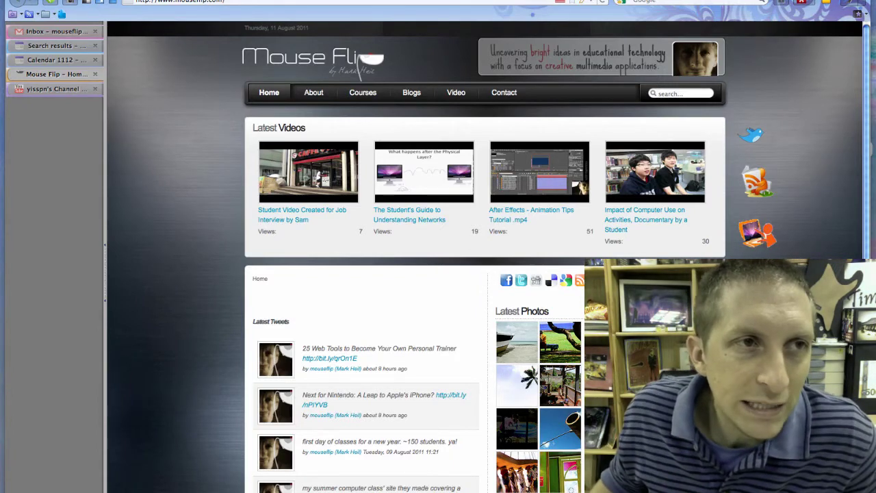
{"action": "left_click", "coordinate": [14, 0]}
{"action": "left_click", "coordinate": [14, 0]}
{"action": "left_click", "coordinate": [14, 0]}
{"action": "key", "text": "Escape"}
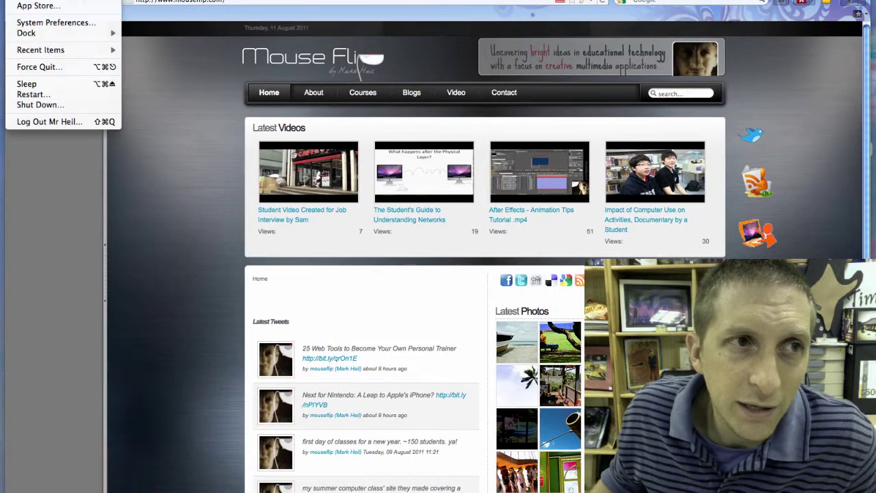
{"action": "key", "text": "Escape"}
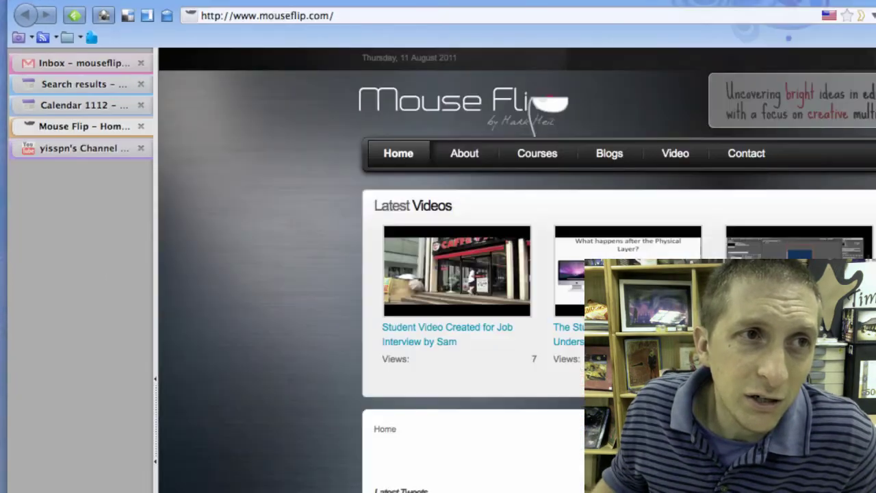
Step: View the list of running applications that can be force quit, and close it without quitting any
{"action": "left_click", "coordinate": [4, 2]}
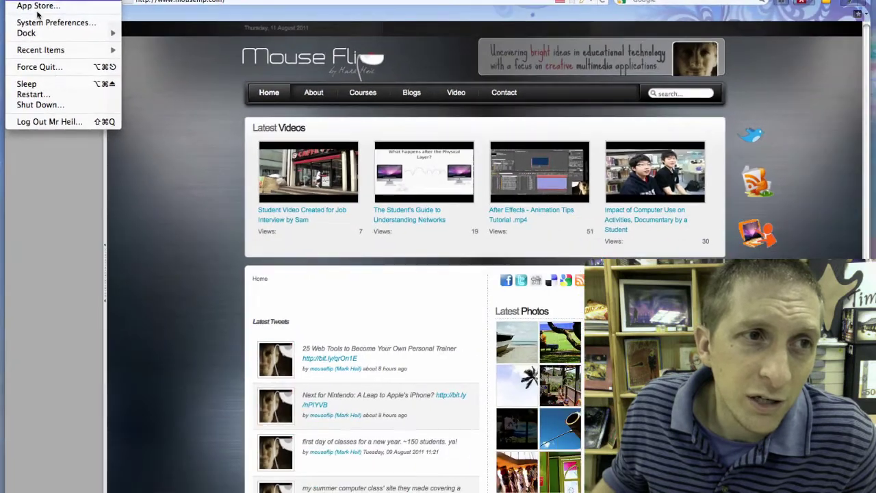
{"action": "left_click", "coordinate": [103, 67]}
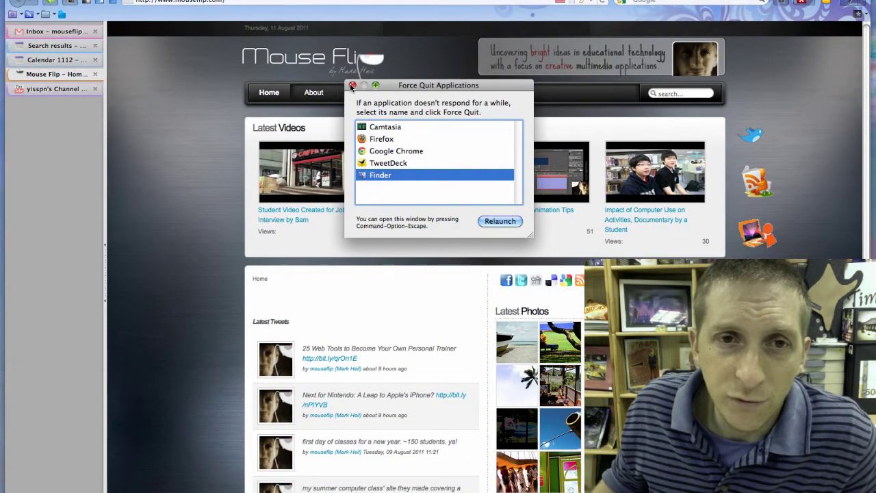
{"action": "left_click", "coordinate": [351, 85]}
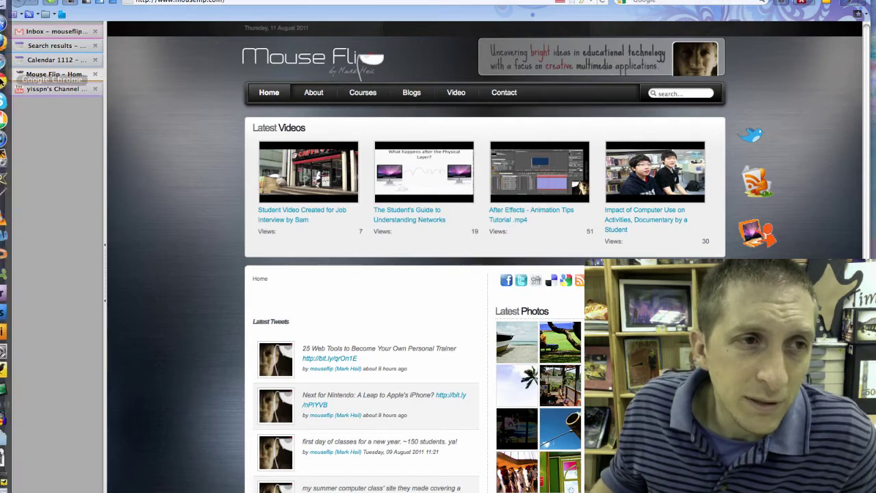
Step: Open System Preferences, view the Dock settings, and return to the overview of all preferences
{"action": "left_click", "coordinate": [15, 1]}
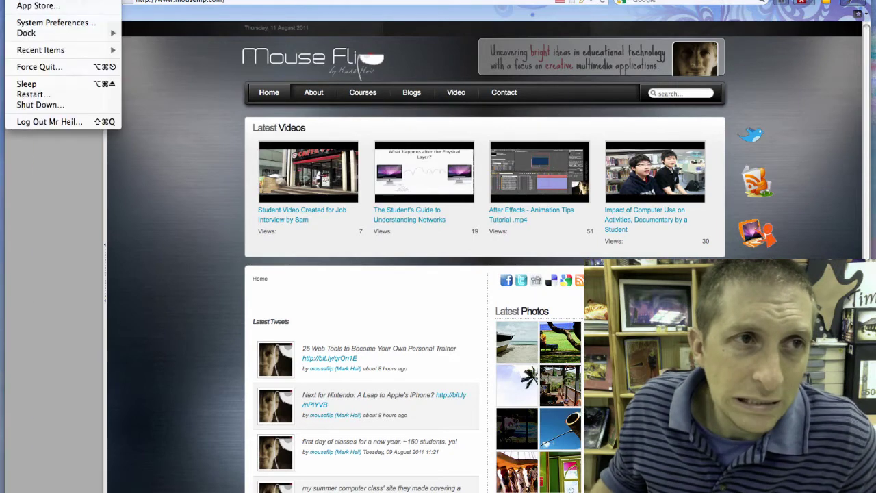
{"action": "left_click", "coordinate": [44, 22]}
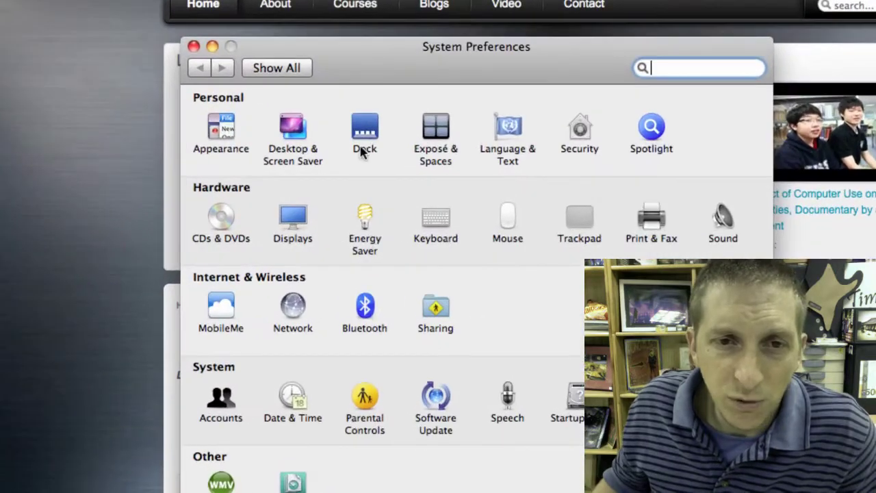
{"action": "left_click", "coordinate": [369, 172]}
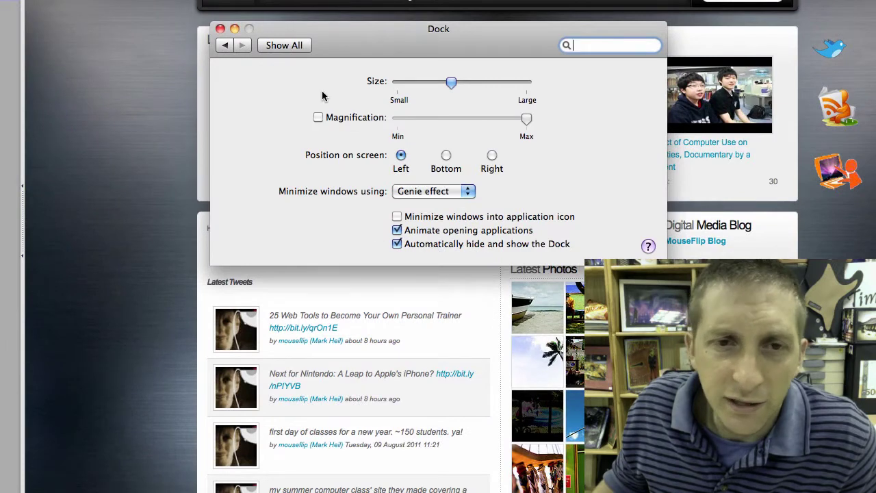
{"action": "left_click", "coordinate": [260, 43]}
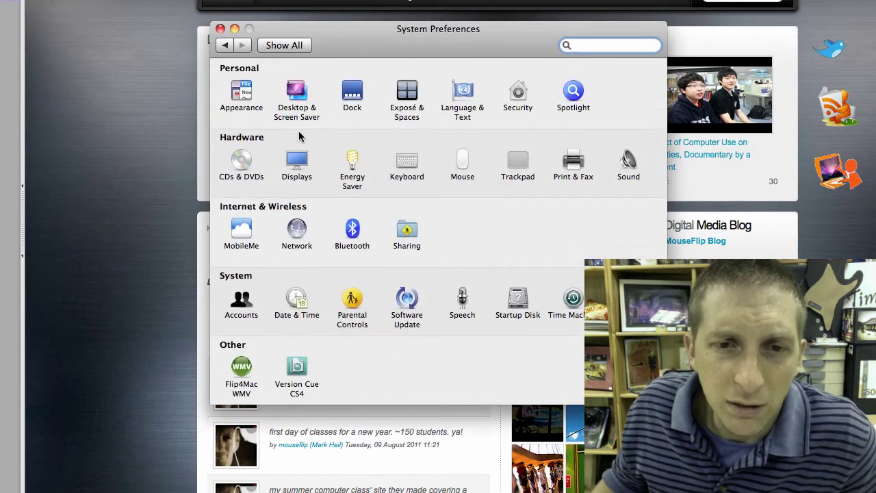
Step: Examine the Exposé active screen corners, keep Desktop for the upper-left corner, and test the upper-right Dashboard corner
{"action": "left_click", "coordinate": [414, 97]}
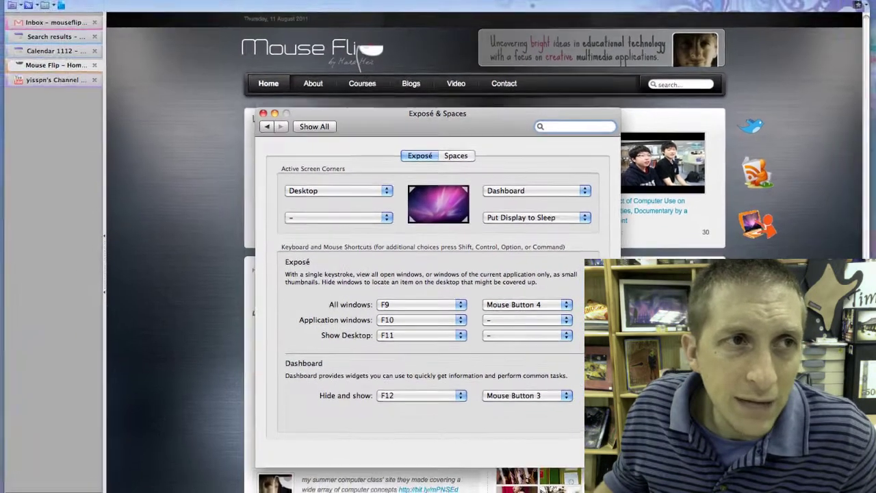
{"action": "mouse_move", "coordinate": [2, 1]}
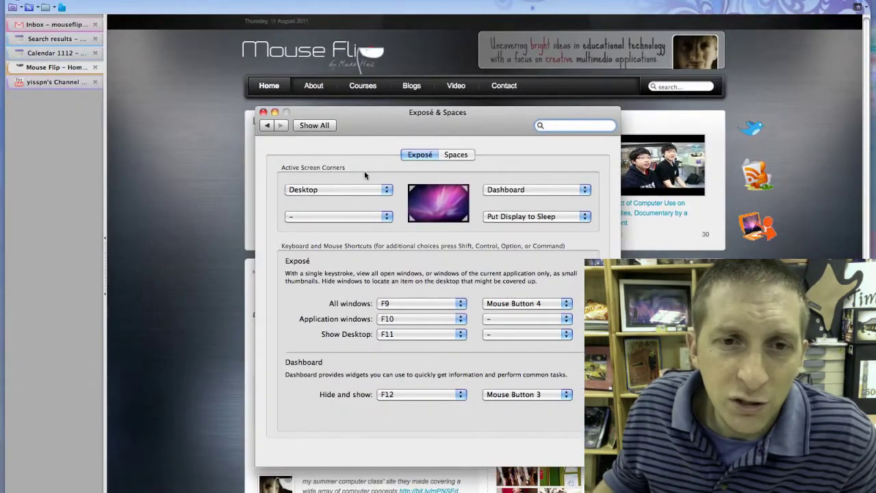
{"action": "left_click", "coordinate": [304, 191]}
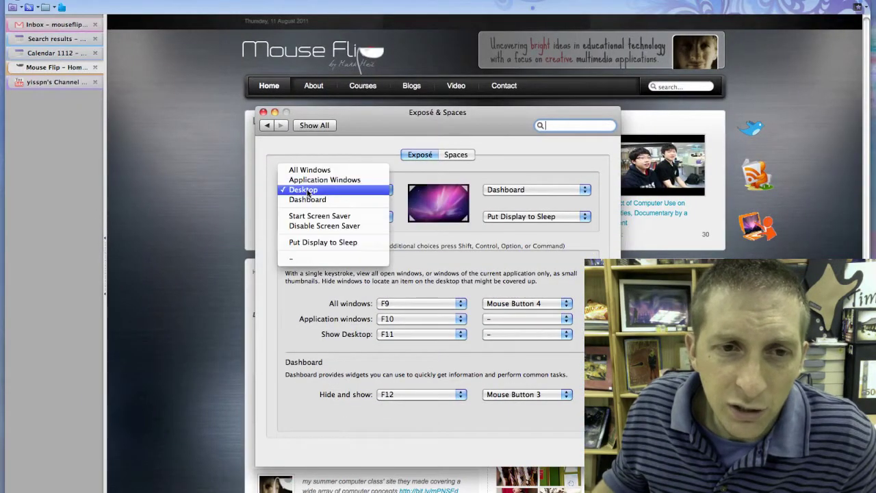
{"action": "left_click", "coordinate": [307, 191]}
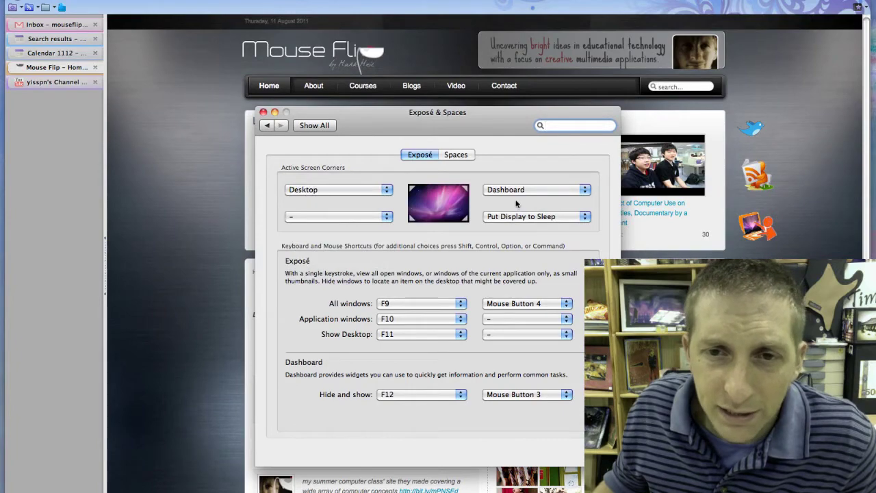
{"action": "mouse_move", "coordinate": [875, 1]}
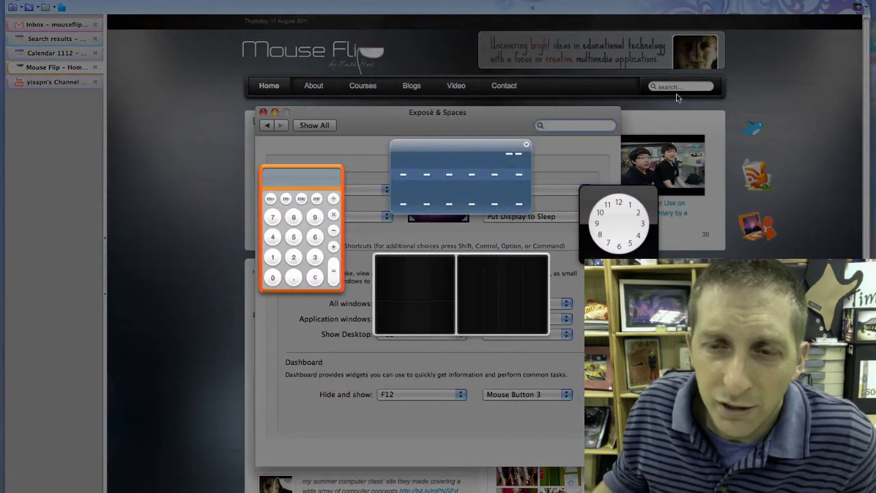
{"action": "key", "text": "F12"}
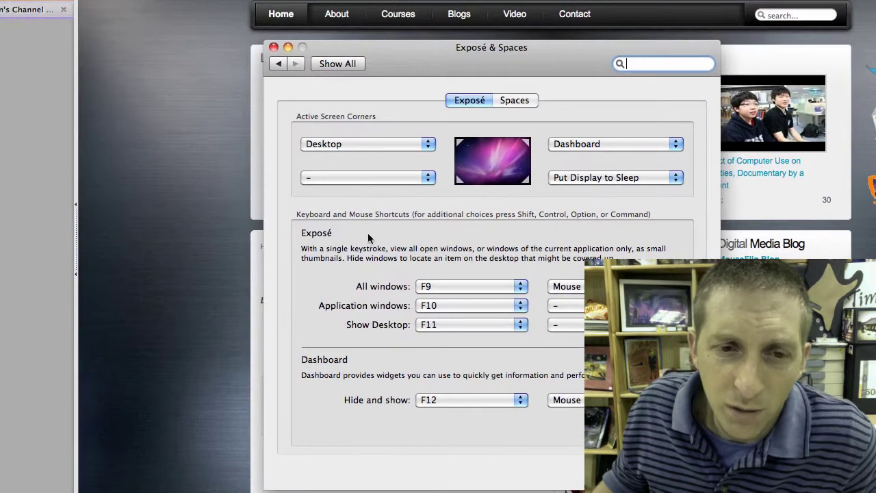
Step: View the Spaces settings, go back to the Exposé settings, and return to the overview of all preferences
{"action": "left_click", "coordinate": [507, 102]}
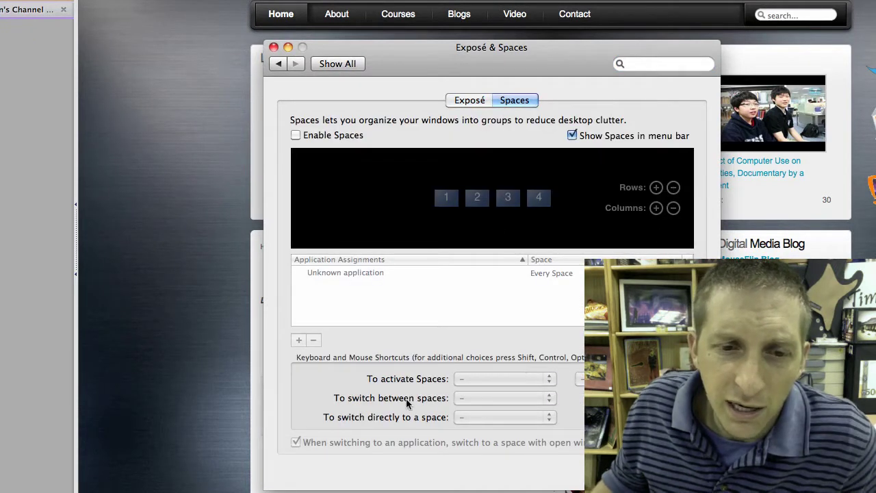
{"action": "left_click", "coordinate": [470, 101]}
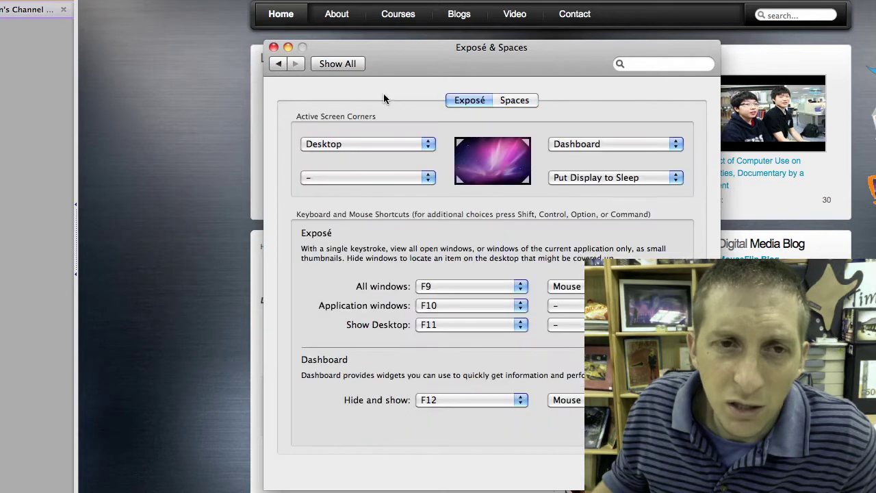
{"action": "left_click", "coordinate": [277, 63]}
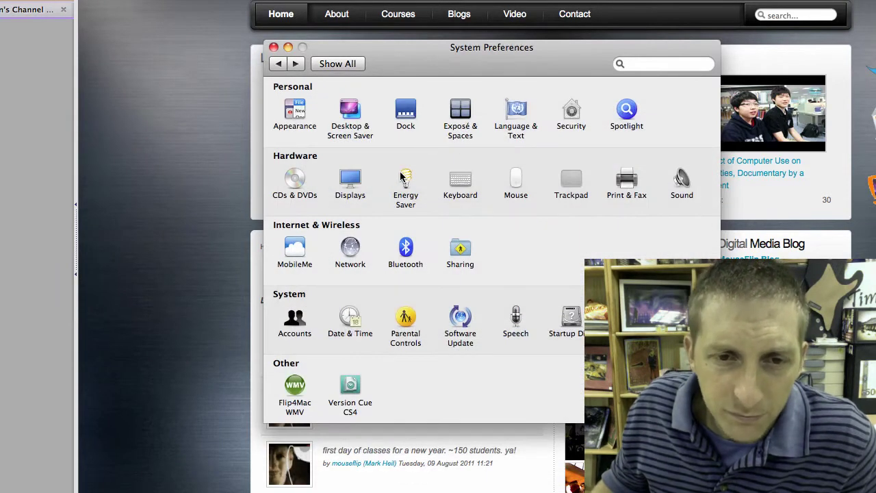
Step: Review the computer and display sleep times in the Energy Saver settings, and return to the preferences overview
{"action": "left_click", "coordinate": [404, 179]}
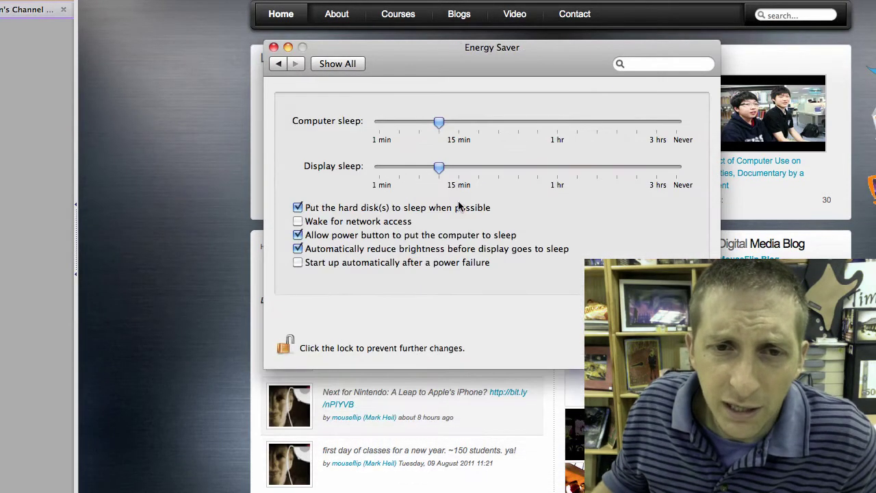
{"action": "mouse_move", "coordinate": [440, 121]}
{"action": "left_mouse_down"}
{"action": "mouse_move", "coordinate": [410, 121]}
{"action": "mouse_move", "coordinate": [438, 121]}
{"action": "left_mouse_up"}
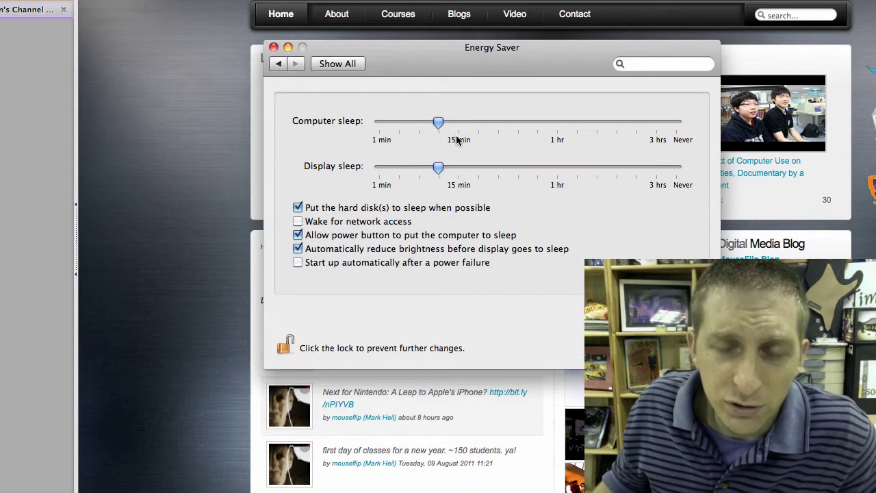
{"action": "left_click", "coordinate": [279, 64]}
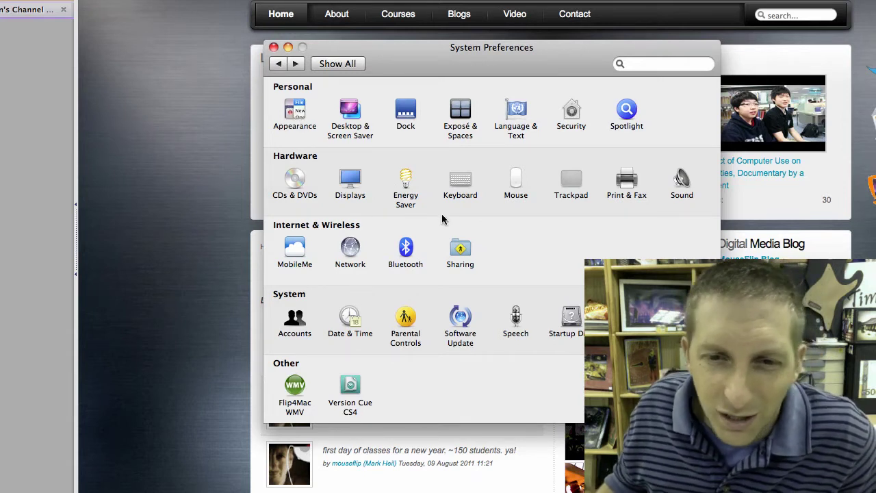
Step: Try the slowest mouse tracking speed, restore the tracking to near Fast, and return to the preferences overview
{"action": "left_click", "coordinate": [512, 180]}
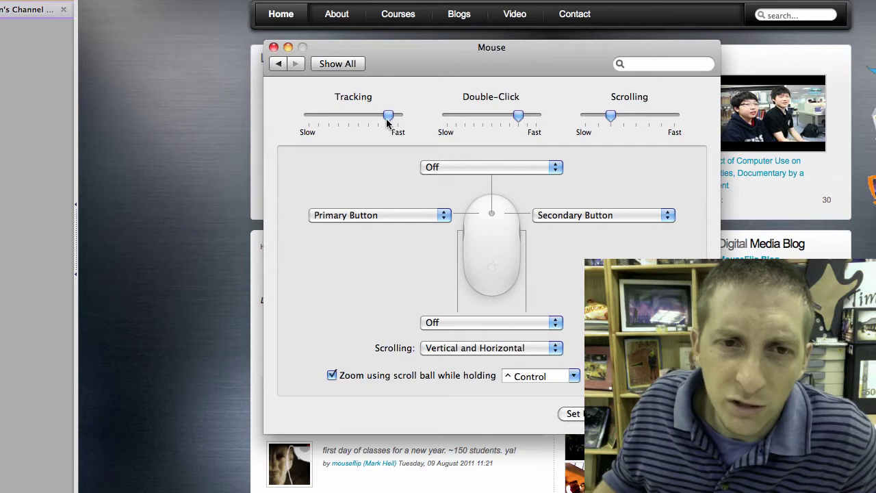
{"action": "left_click_drag", "start_coordinate": [388, 117], "coordinate": [252, 123]}
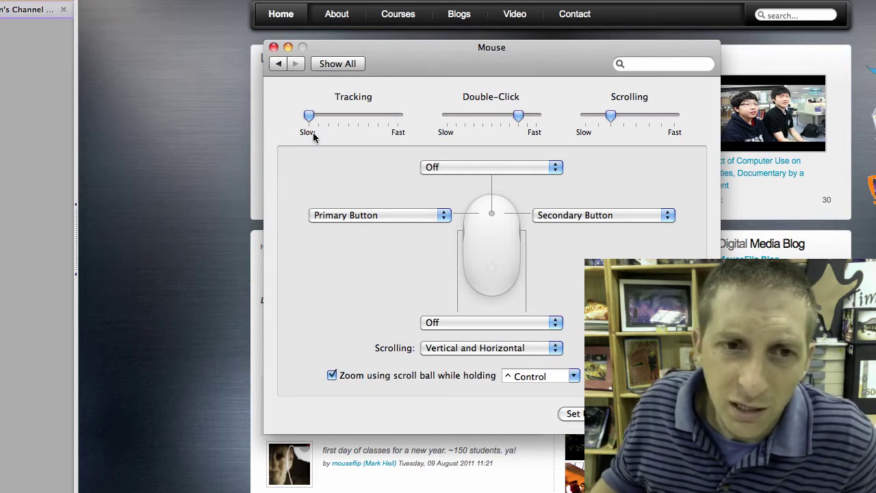
{"action": "left_click_drag", "start_coordinate": [309, 117], "coordinate": [388, 118]}
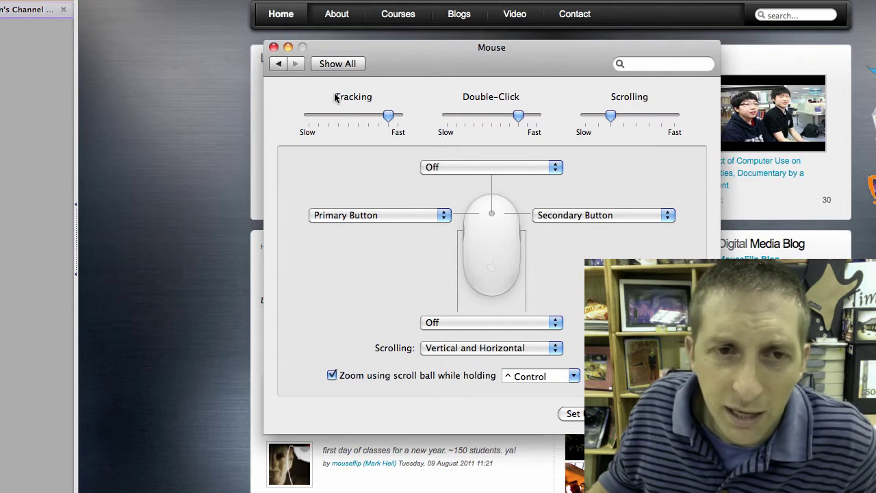
{"action": "left_click", "coordinate": [278, 63]}
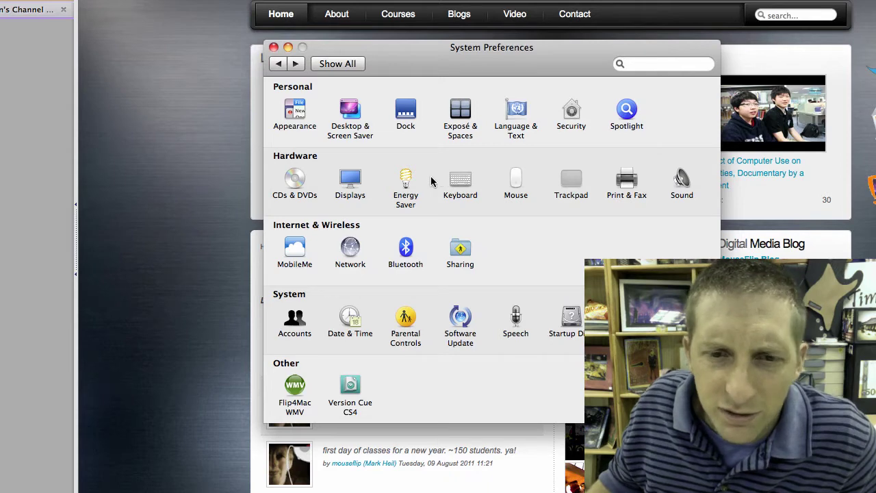
{"action": "left_click", "coordinate": [275, 66]}
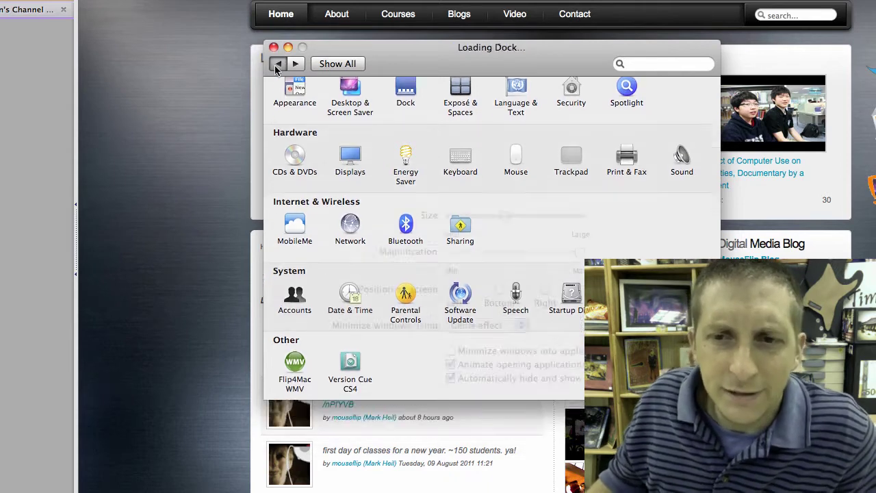
{"action": "left_click", "coordinate": [296, 64]}
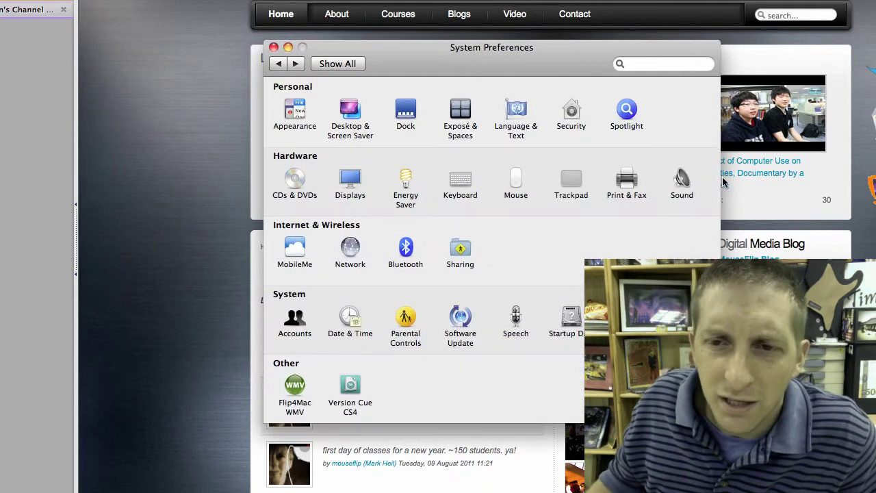
Step: Choose Sosumi as the alert sound in the Sound preferences
{"action": "left_click", "coordinate": [682, 179]}
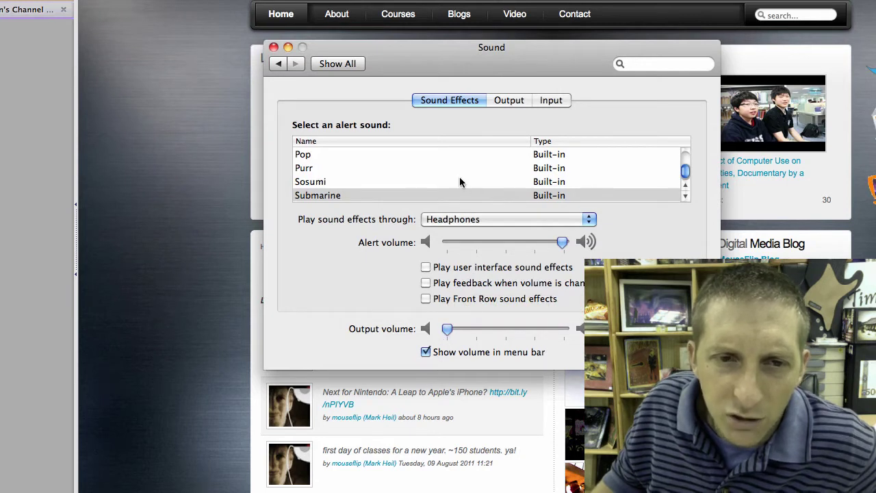
{"action": "scroll", "coordinate": [458, 176], "scroll_direction": "down", "scroll_amount": 1}
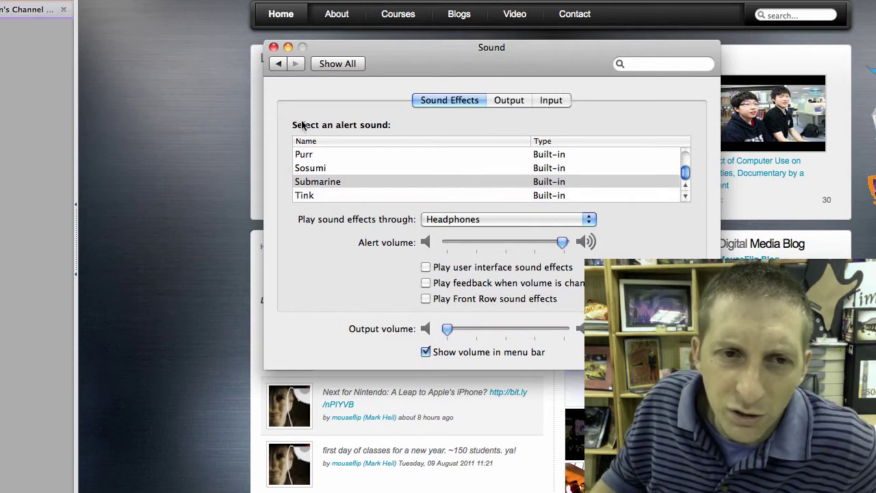
{"action": "left_click", "coordinate": [358, 169]}
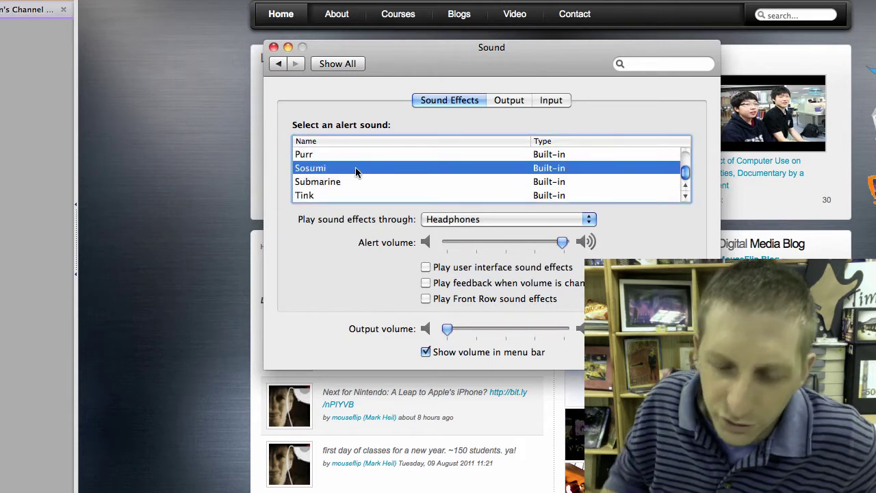
Step: Raise the system output volume to about 70 percent of its range and close System Preferences
{"action": "key", "text": "XF86AudioRaiseVolume"}
{"action": "key", "text": "XF86AudioRaiseVolume"}
{"action": "key", "text": "XF86AudioRaiseVolume"}
{"action": "key", "text": "XF86AudioRaiseVolume"}
{"action": "key", "text": "XF86AudioRaiseVolume"}
{"action": "key", "text": "XF86AudioRaiseVolume"}
{"action": "key", "text": "XF86AudioRaiseVolume"}
{"action": "key", "text": "XF86AudioRaiseVolume"}
{"action": "key", "text": "XF86AudioRaiseVolume"}
{"action": "key", "text": "XF86AudioRaiseVolume"}
{"action": "key", "text": "XF86AudioRaiseVolume"}
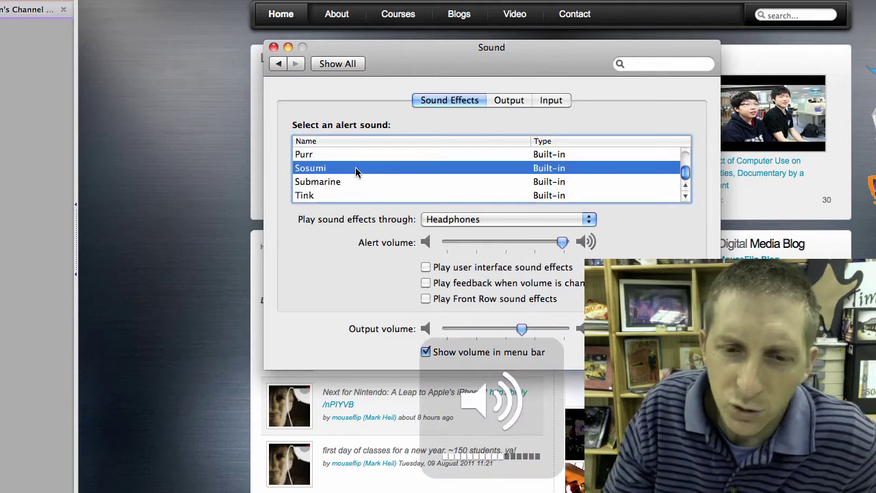
{"action": "key", "text": "XF86AudioLowerVolume"}
{"action": "key", "text": "XF86AudioLowerVolume"}
{"action": "key", "text": "XF86AudioRaiseVolume"}
{"action": "key", "text": "XF86AudioRaiseVolume"}
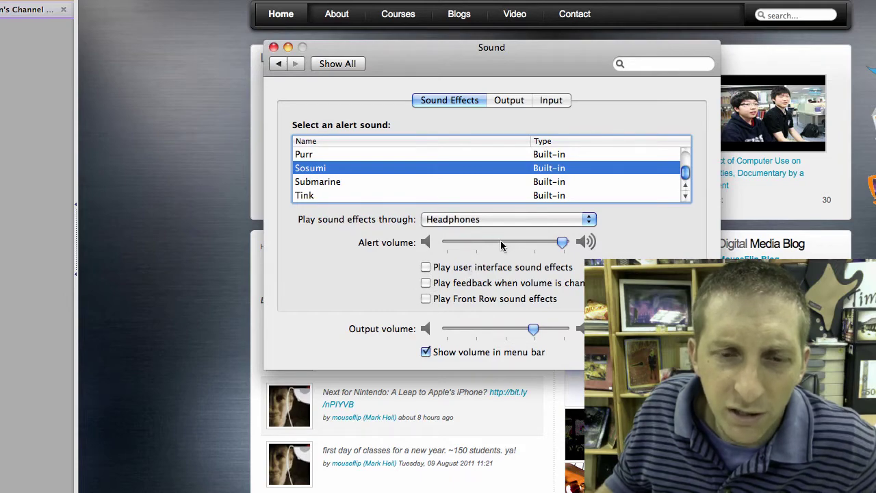
{"action": "left_click", "coordinate": [273, 46]}
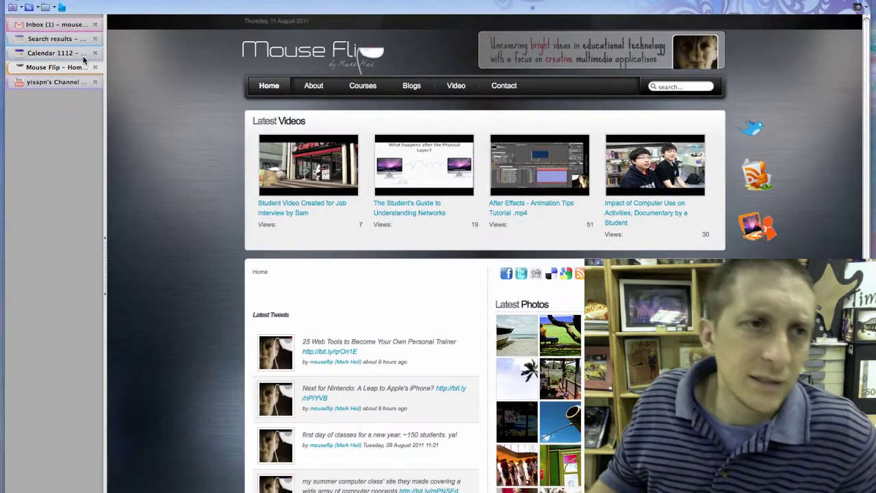
Step: Switch to the Calendar 1112 page and enter "mac shortcuts" in the site search field
{"action": "left_click", "coordinate": [80, 49]}
{"action": "left_click", "coordinate": [68, 69]}
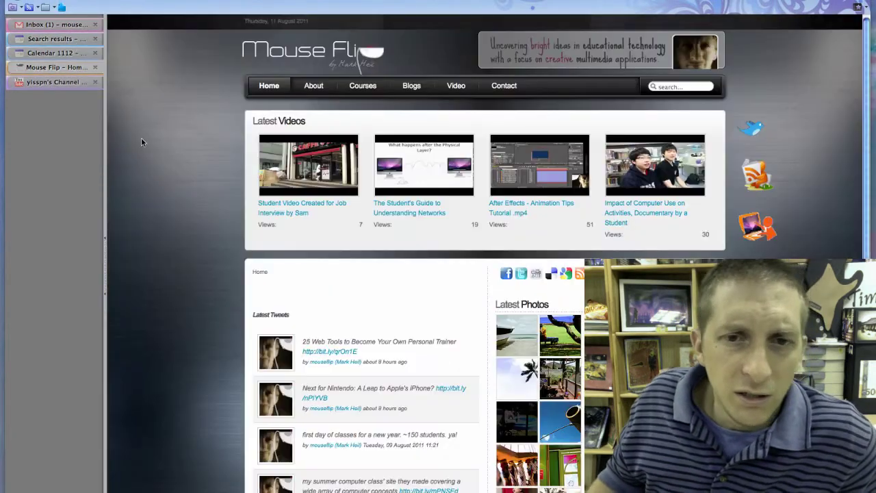
{"action": "left_click", "coordinate": [66, 54]}
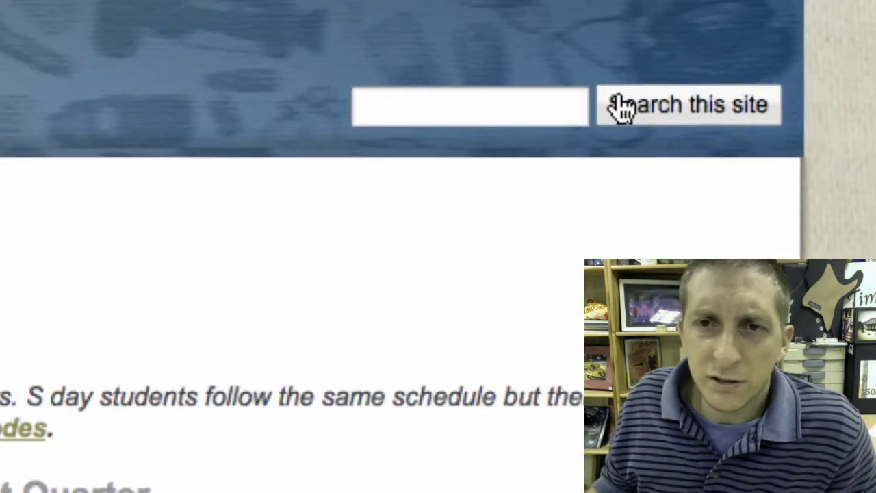
{"action": "left_click", "coordinate": [612, 96]}
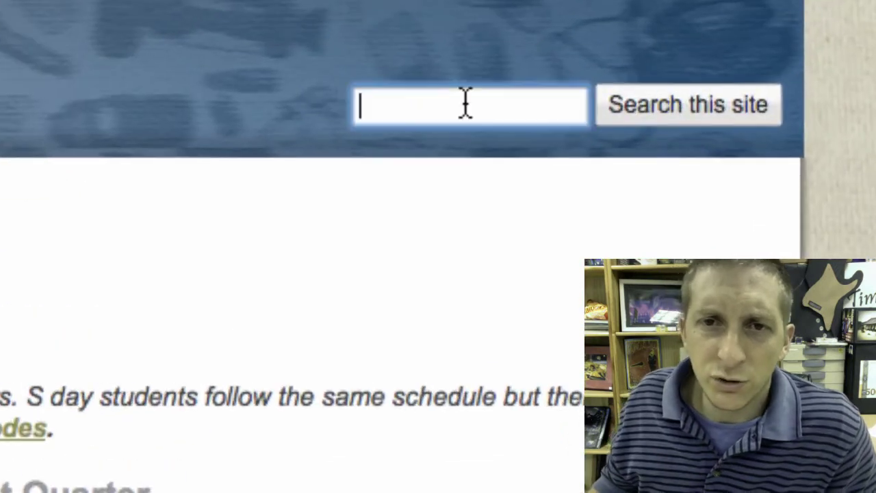
{"action": "type", "text": "ma"}
{"action": "key", "text": "BackSpace"}
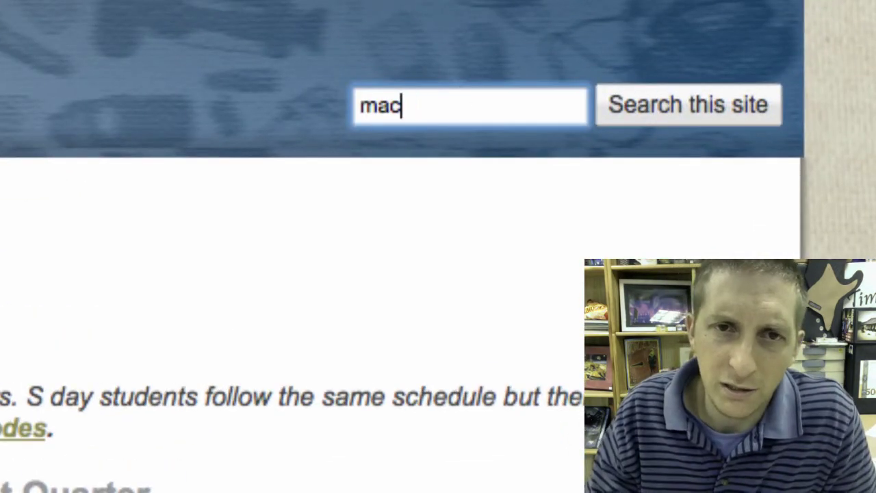
{"action": "type", "text": "shortcuts"}
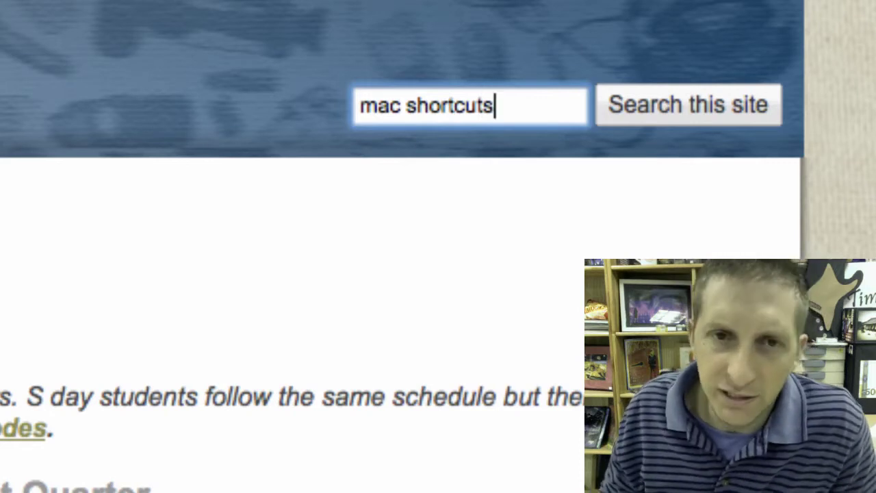
Step: Place the text cursor before "shortcuts", move it word by word through the search text, and jump to the end of the line
{"action": "left_click", "coordinate": [408, 106]}
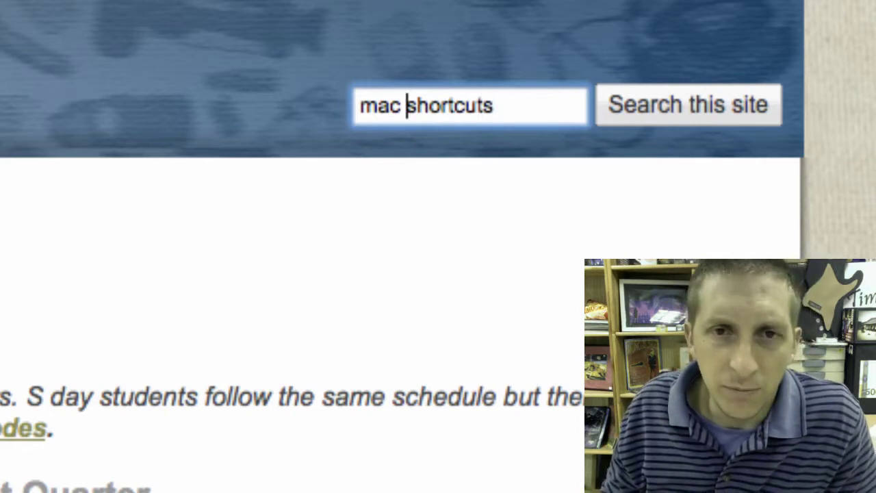
{"action": "key", "text": "Right"}
{"action": "key", "text": "alt+Right"}
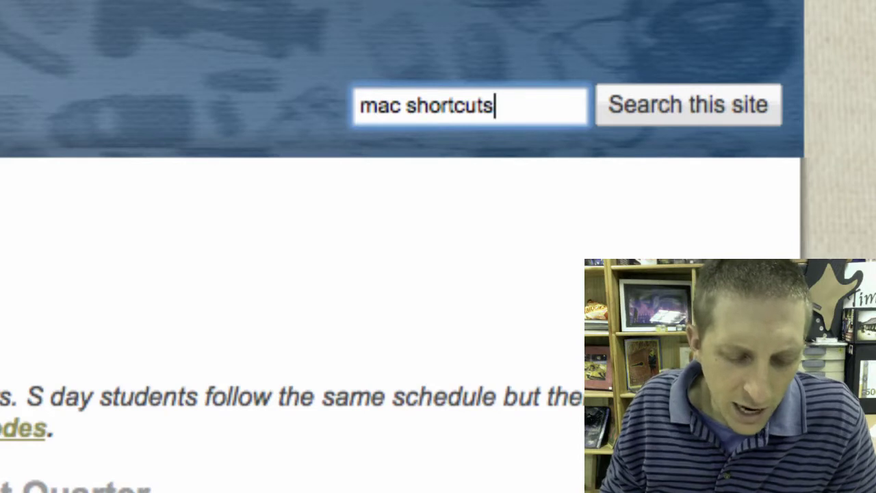
{"action": "key", "text": "alt+Left"}
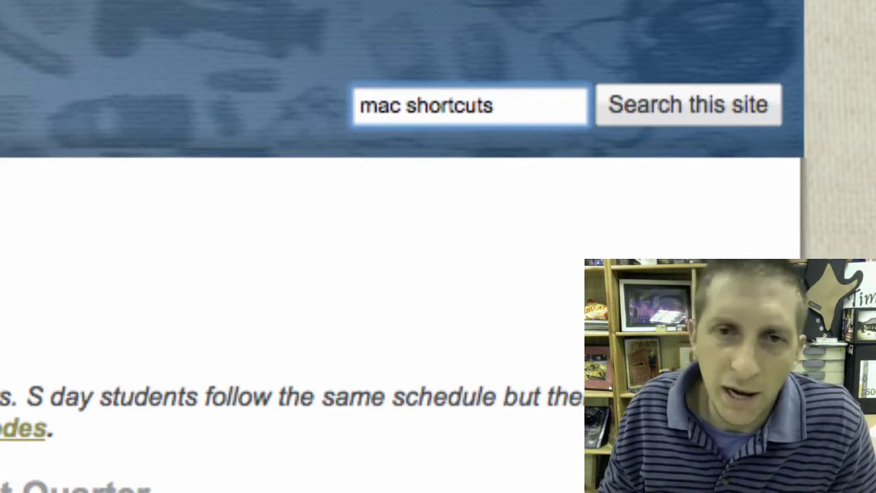
{"action": "key", "text": "alt+Right"}
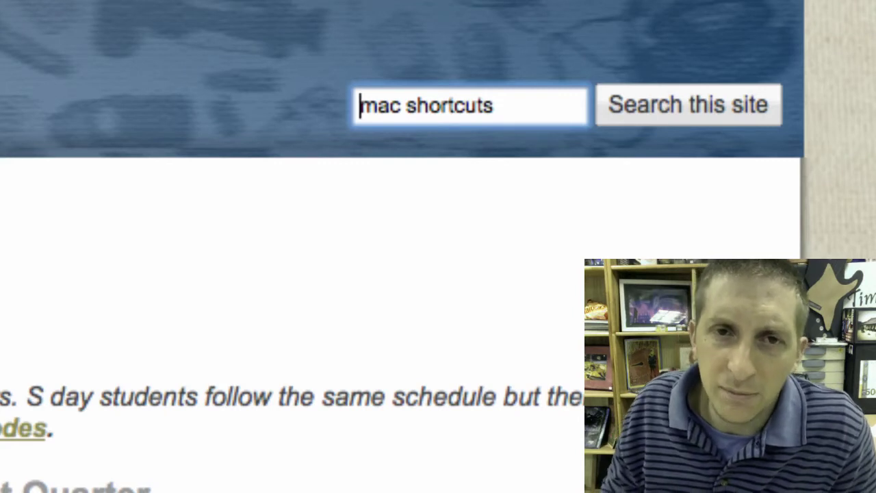
{"action": "key", "text": "super+Right"}
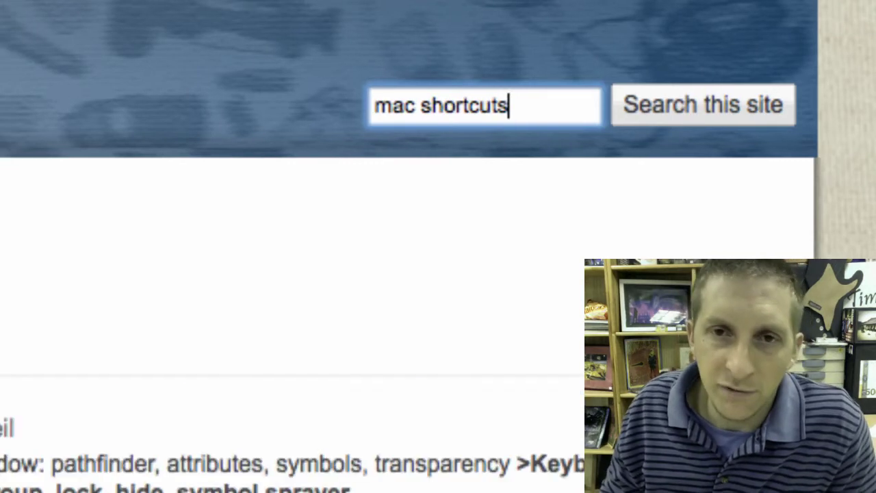
Step: Select all of the search text repeatedly, collapsing the selection to the end and to the beginning of the text
{"action": "key", "text": "super+a"}
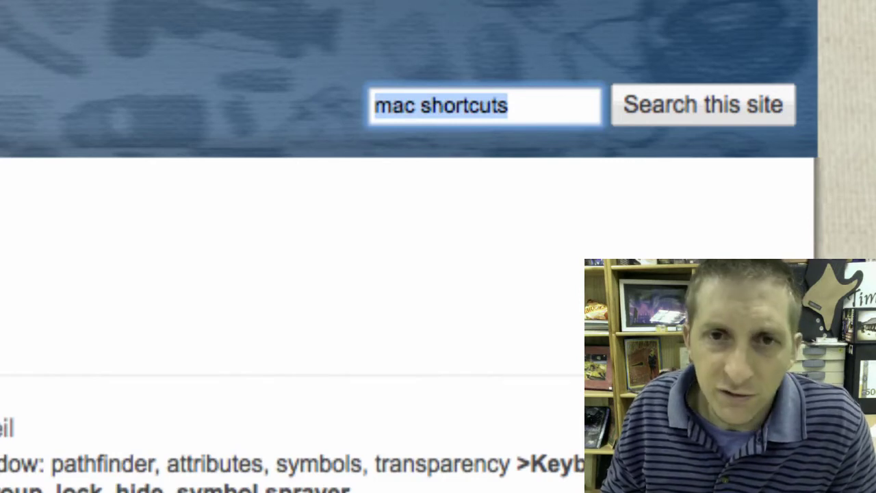
{"action": "key", "text": "Right"}
{"action": "key", "text": "super+a"}
{"action": "key", "text": "Left"}
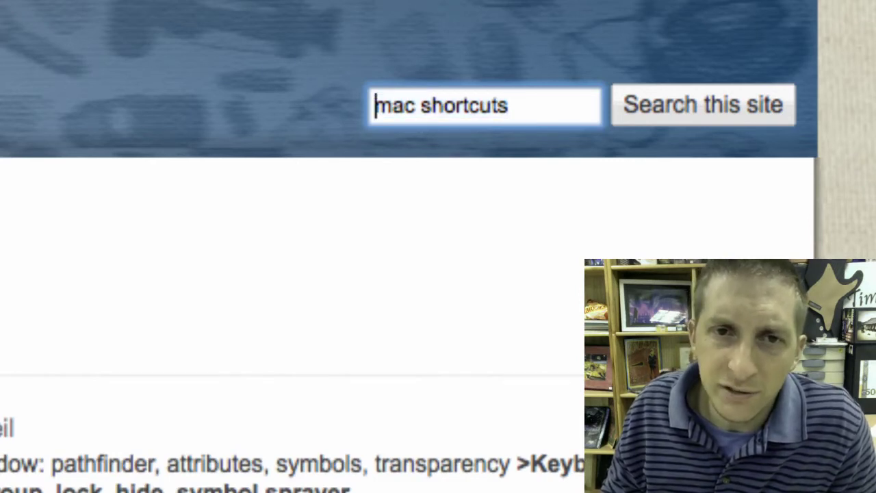
{"action": "key", "text": "super+a"}
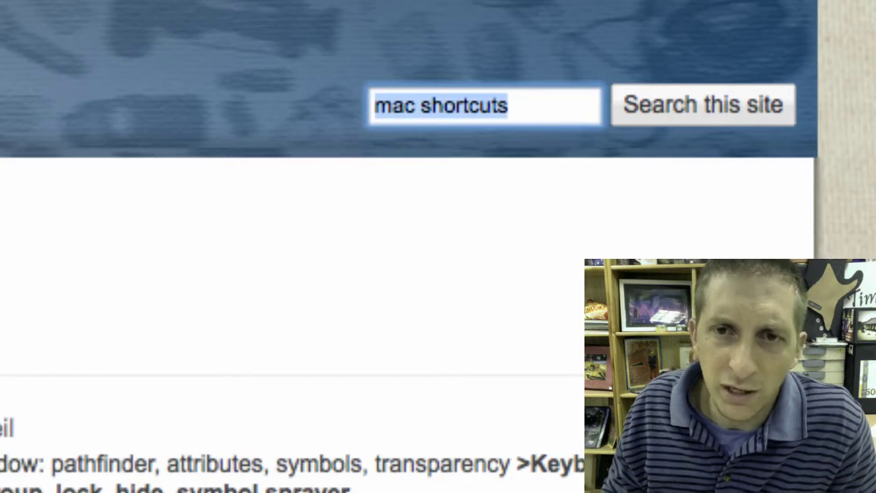
{"action": "key", "text": "Right"}
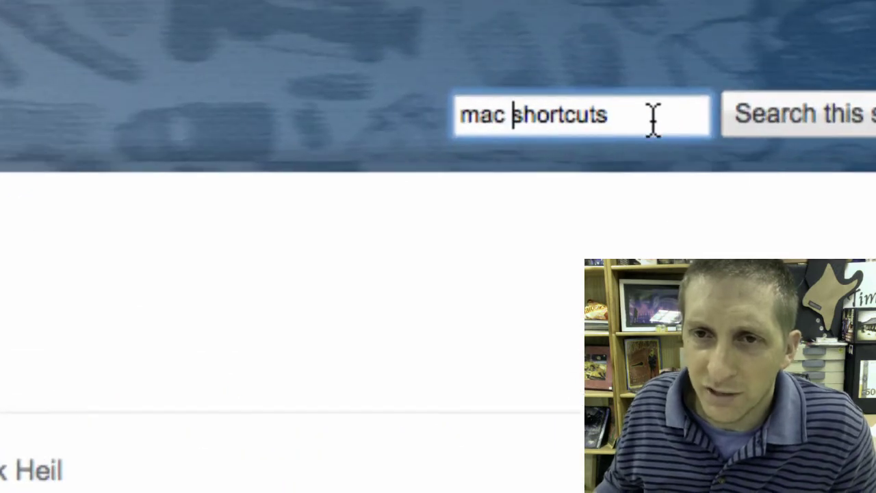
Step: Delete the last three letters of "mac shortcuts" backward and retype "ut"
{"action": "left_click", "coordinate": [678, 95]}
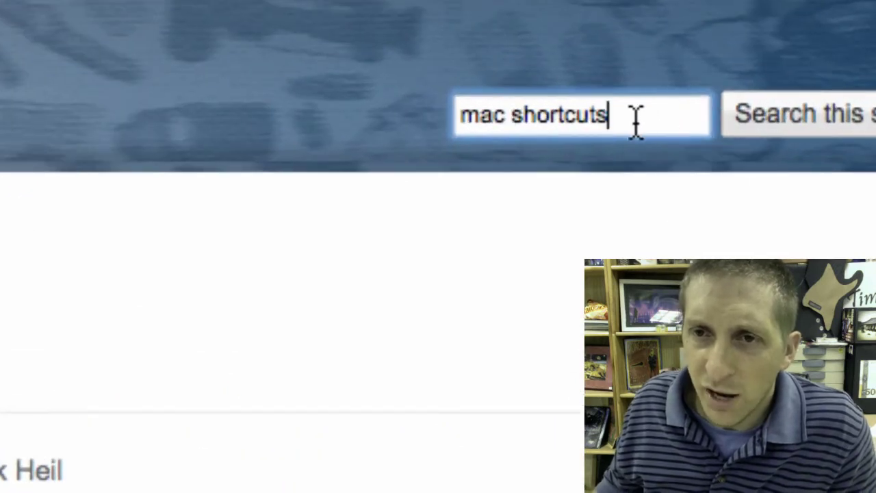
{"action": "key", "text": "BackSpace"}
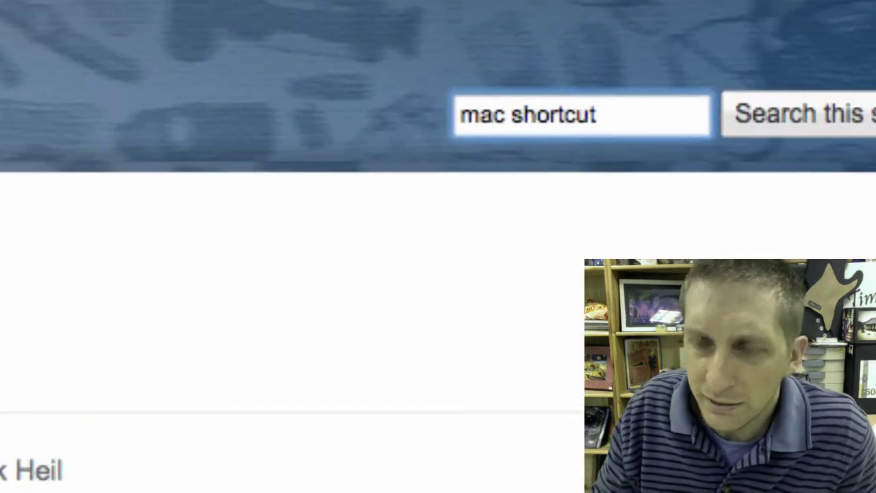
{"action": "key", "text": "BackSpace"}
{"action": "key", "text": "BackSpace"}
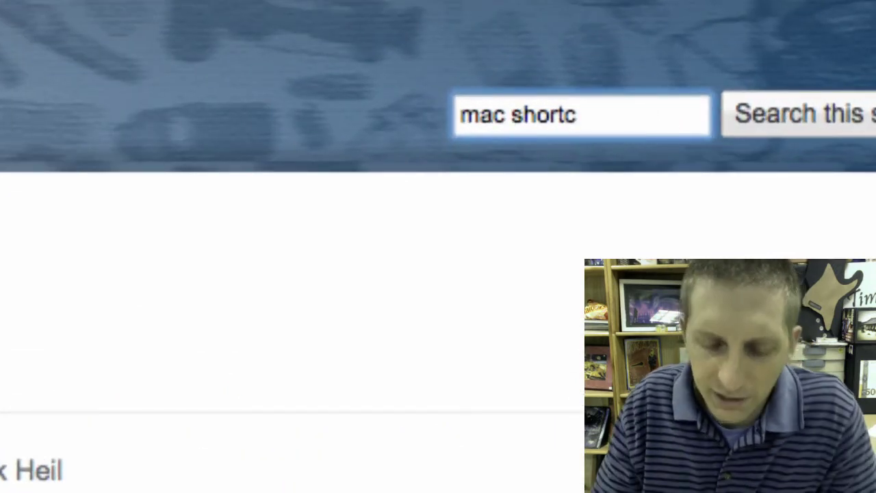
{"action": "type", "text": "ut"}
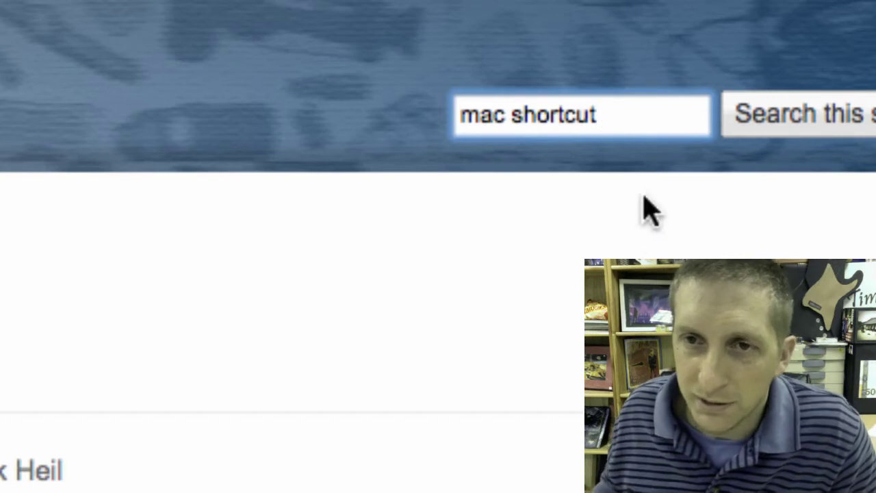
Step: Forward-delete the word "shortcut" from the search field, keeping only "mac"
{"action": "left_click", "coordinate": [515, 117]}
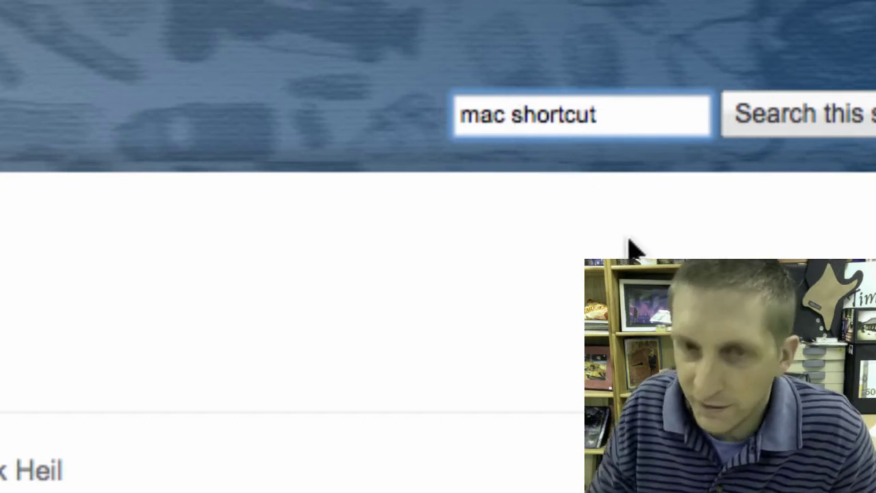
{"action": "key", "text": "Delete"}
{"action": "key", "text": "Delete"}
{"action": "key", "text": "Delete"}
{"action": "key", "text": "Delete"}
{"action": "key", "text": "Delete"}
{"action": "key", "text": "Delete"}
{"action": "key", "text": "Delete"}
{"action": "key", "text": "Delete"}
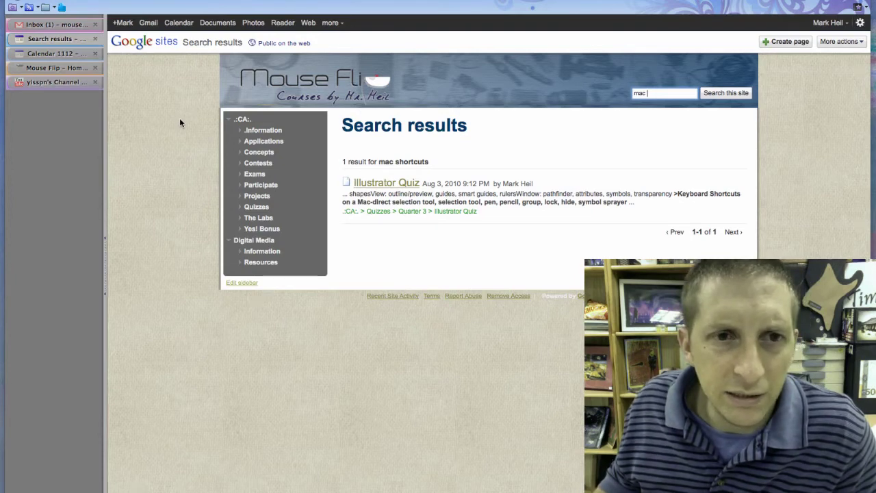
Step: Reveal the desktop, select all of its items, and clear the selection
{"action": "key", "text": "F11"}
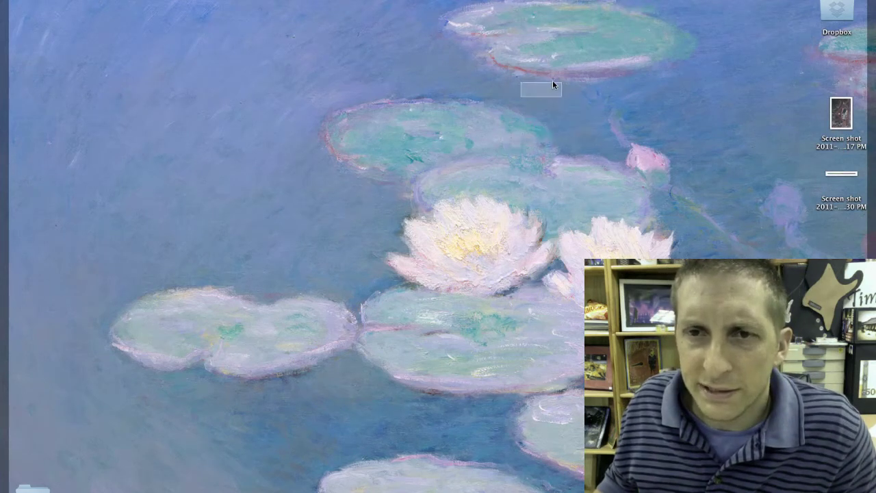
{"action": "left_click_drag", "start_coordinate": [553, 80], "coordinate": [530, 183]}
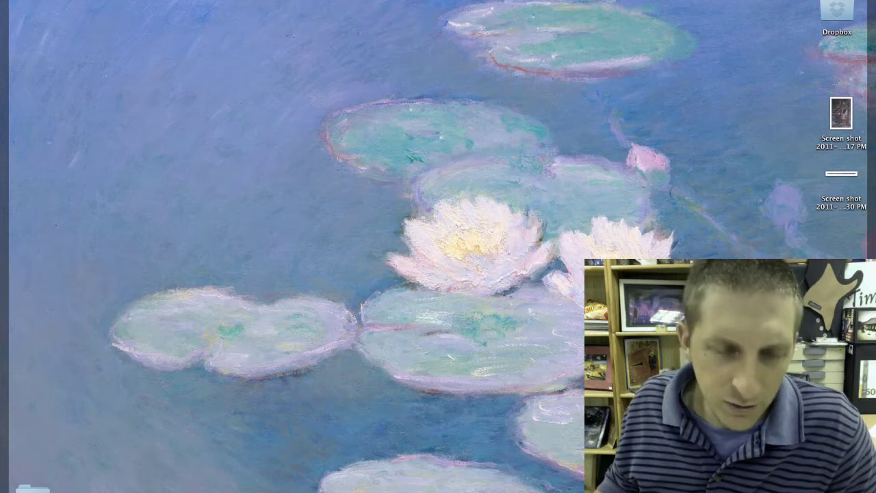
{"action": "key", "text": "super+a"}
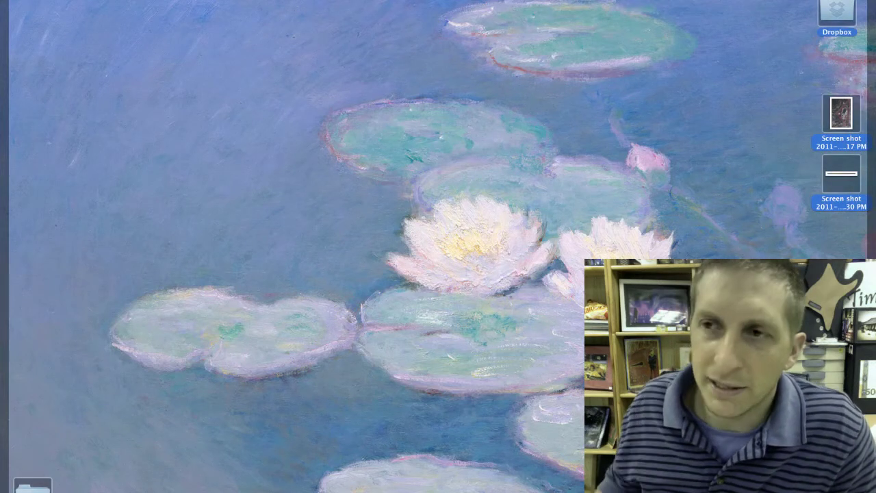
{"action": "left_click", "coordinate": [312, 20]}
Step: Bring the browser window back into view and reveal the desktop again
{"action": "mouse_move", "coordinate": [3, 400]}
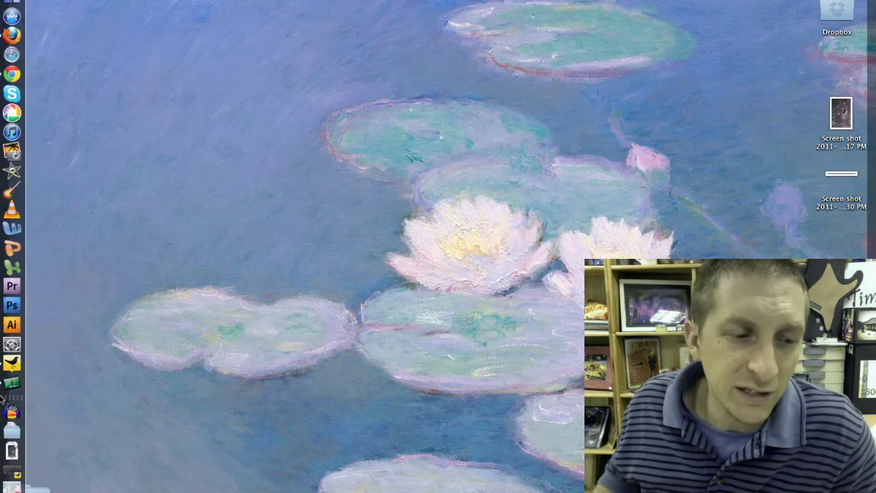
{"action": "key", "text": "F11"}
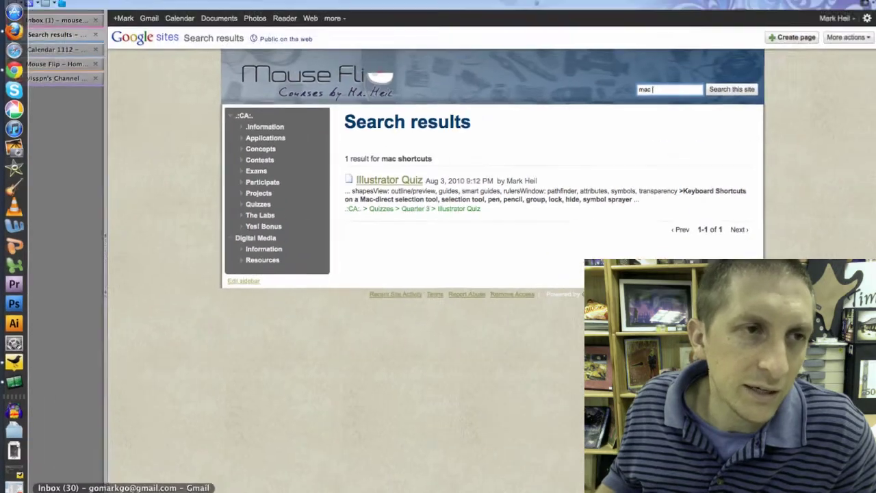
{"action": "key", "text": "F11"}
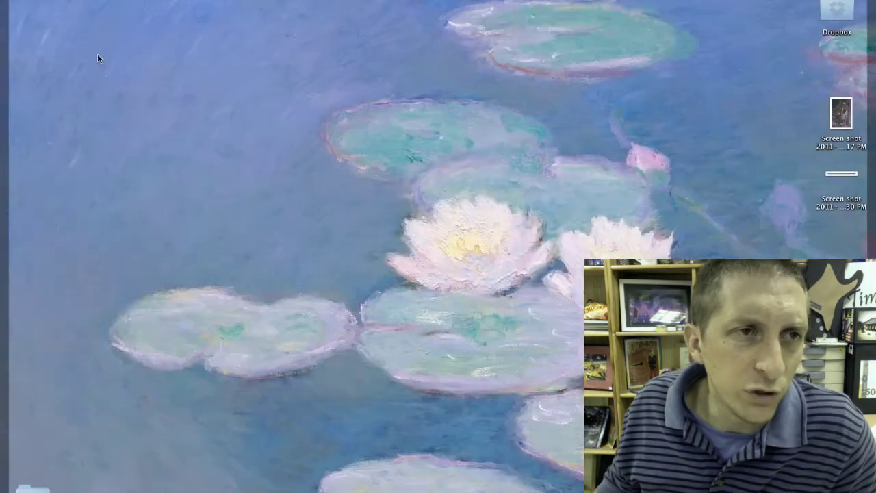
Step: Open a Finder window on the home folder, move it to a clear area, and show the contents of Documents
{"action": "left_click", "coordinate": [14, 1]}
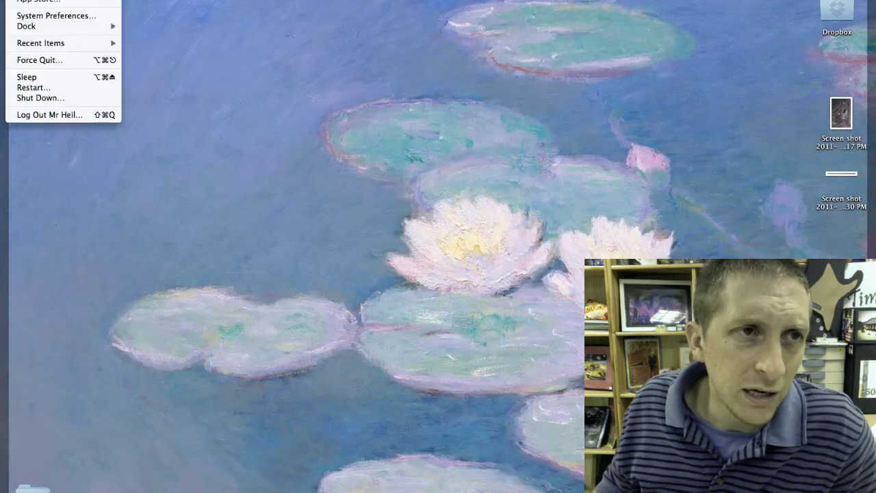
{"action": "left_click", "coordinate": [13, 1]}
{"action": "mouse_move", "coordinate": [11, 3]}
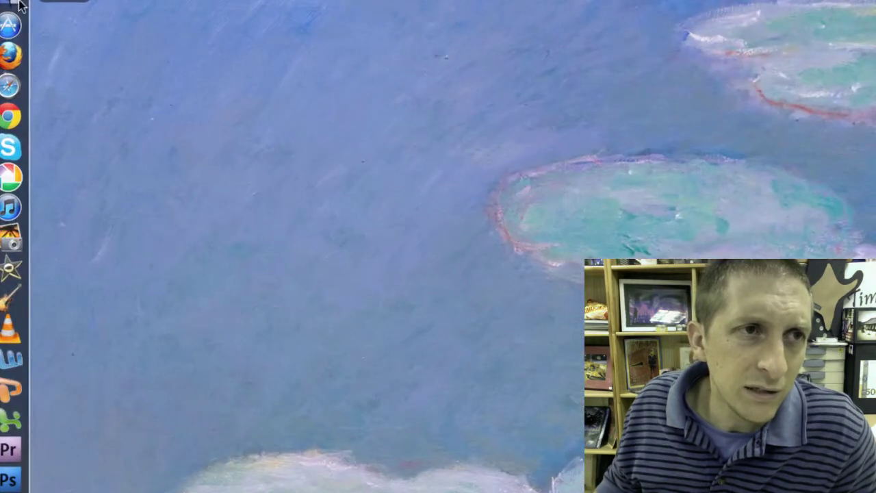
{"action": "left_click", "coordinate": [12, 2]}
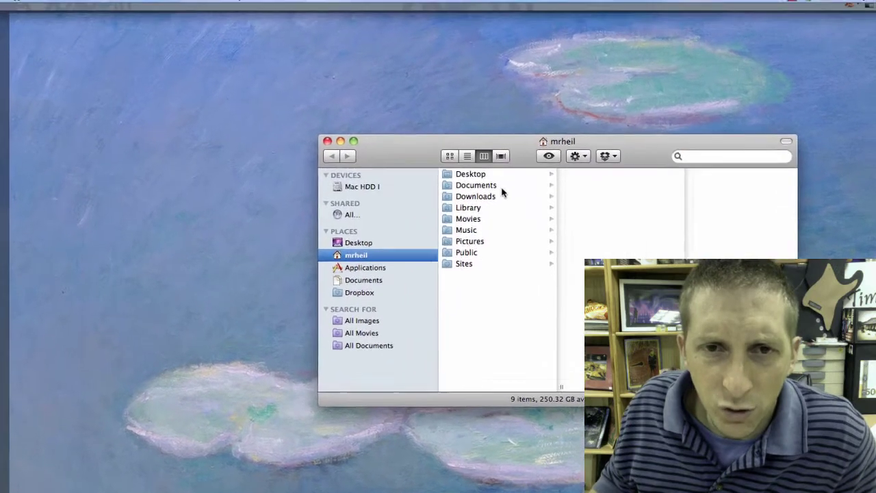
{"action": "left_click", "coordinate": [437, 131]}
{"action": "left_click_drag", "start_coordinate": [637, 180], "coordinate": [473, 151]}
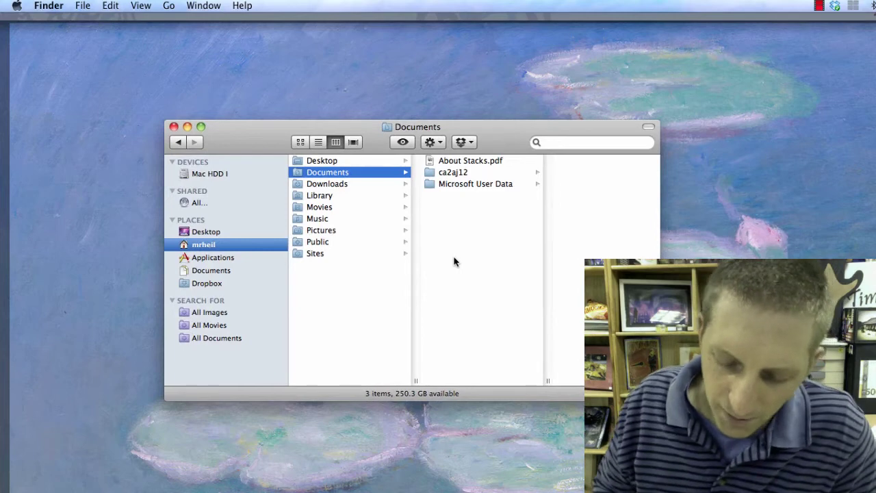
Step: Create a new folder named ca4joe14 inside Documents
{"action": "key", "text": "super+shift+n"}
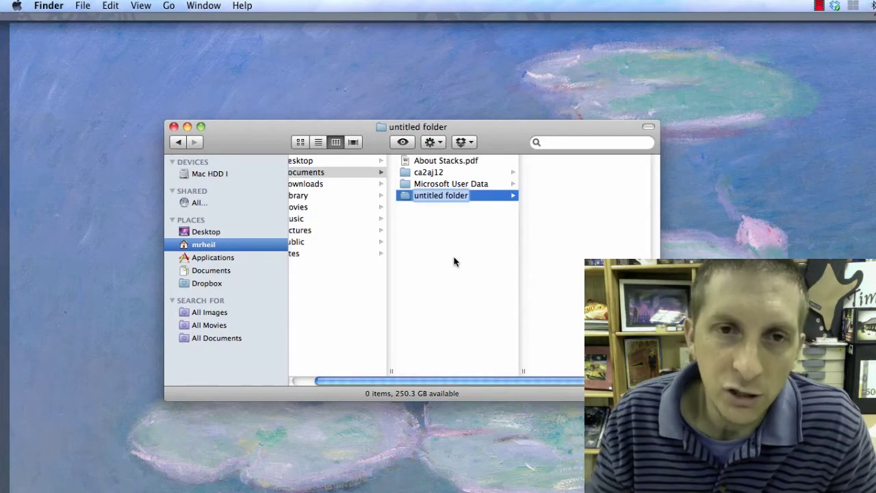
{"action": "type", "text": "ca"}
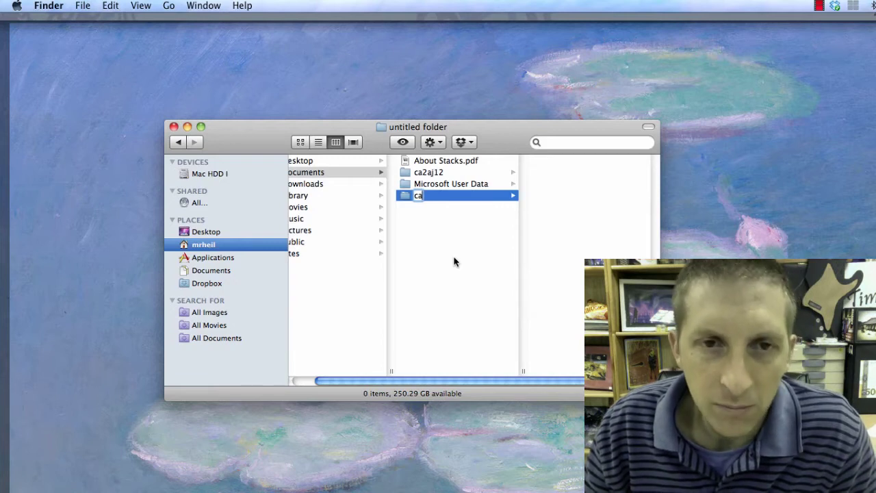
{"action": "type", "text": "4joe"}
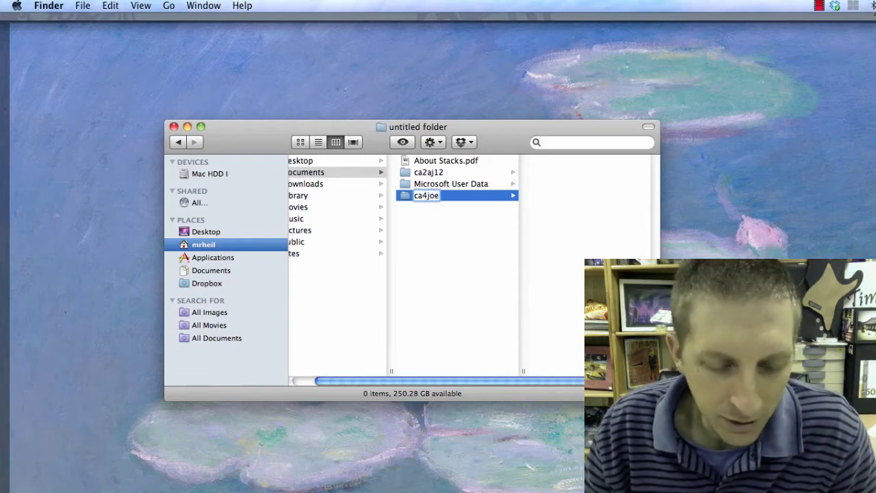
{"action": "type", "text": "12"}
{"action": "key", "text": "BackSpace"}
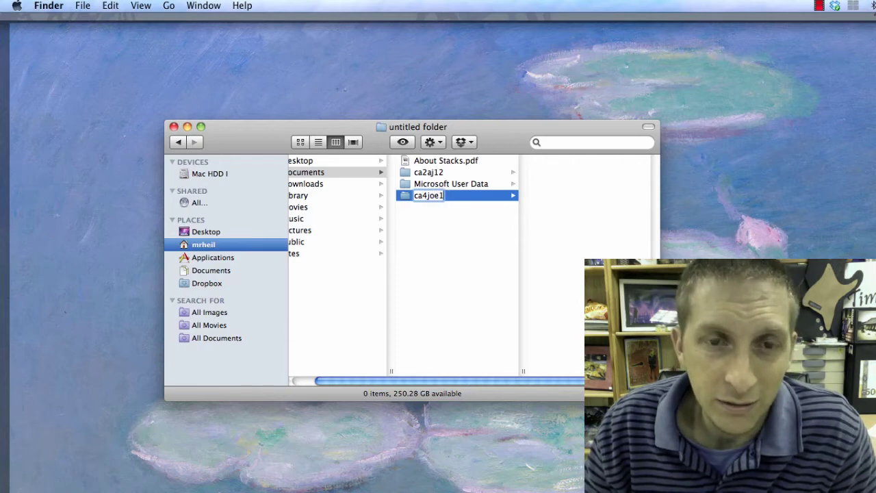
{"action": "type", "text": "4"}
{"action": "key", "text": "Return"}
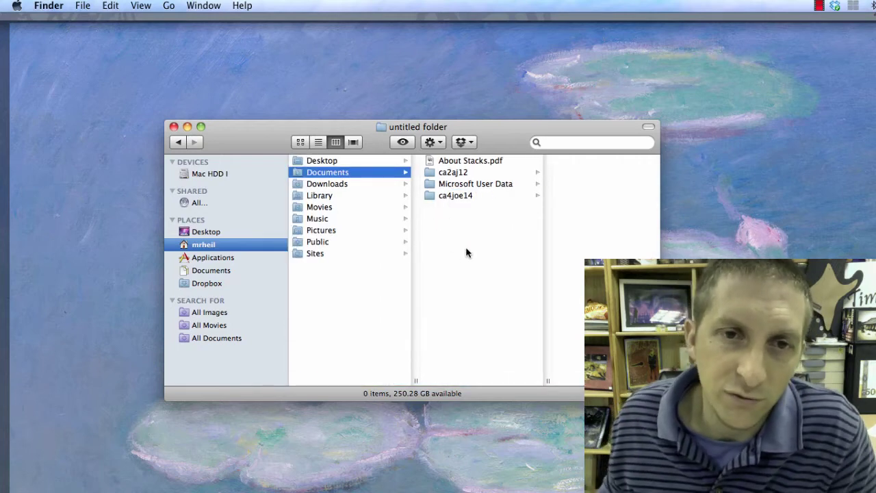
Step: Make an alias of the ca4joe14 folder in Documents, keeping its default name
{"action": "left_click", "coordinate": [474, 184]}
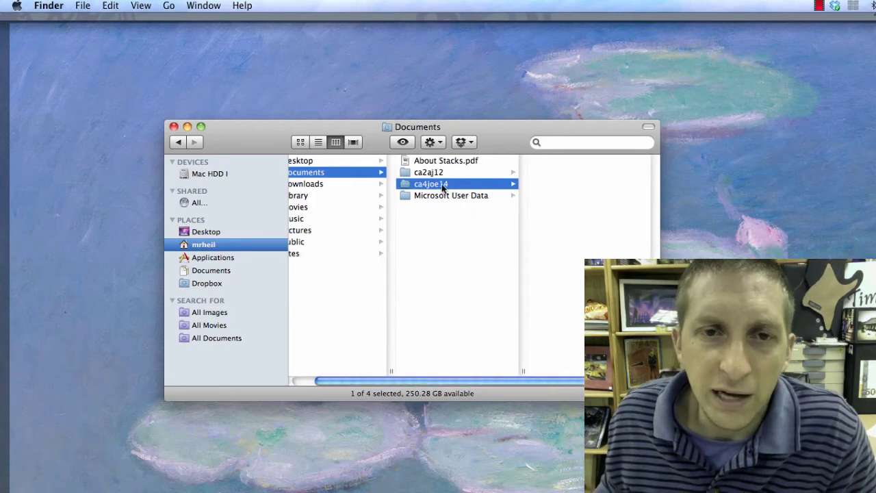
{"action": "left_click", "coordinate": [624, 195]}
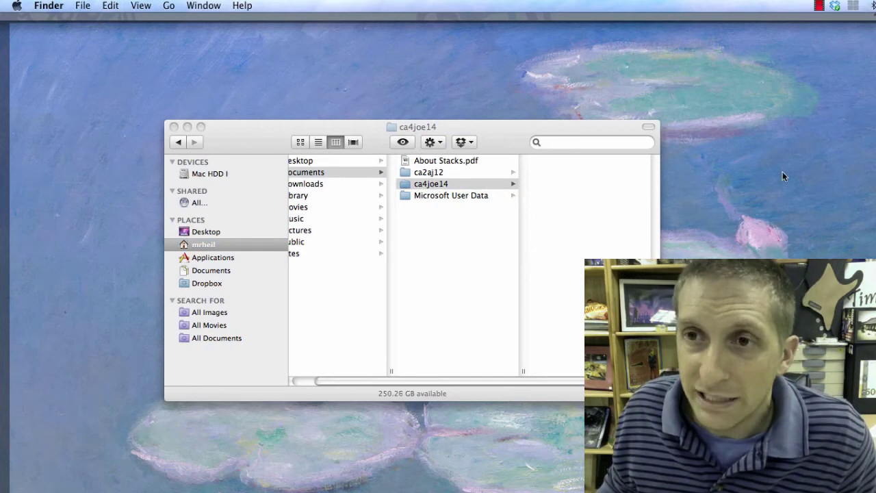
{"action": "left_click", "coordinate": [441, 187]}
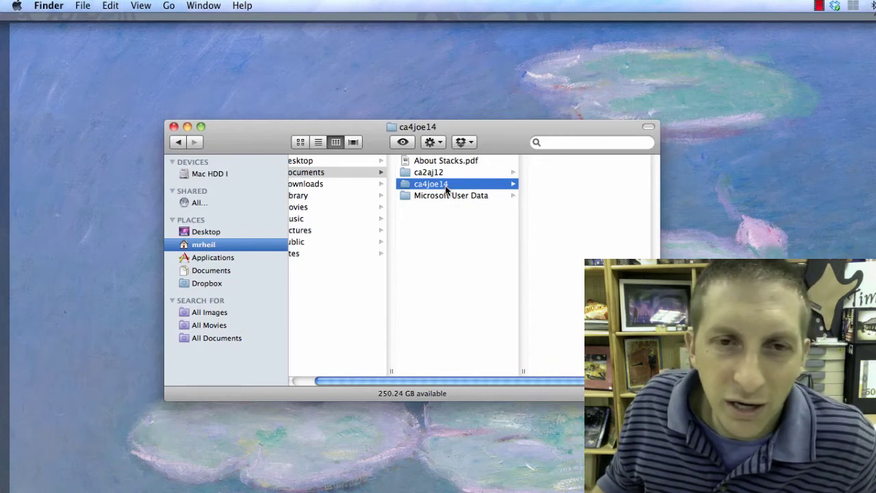
{"action": "right_click", "coordinate": [446, 189]}
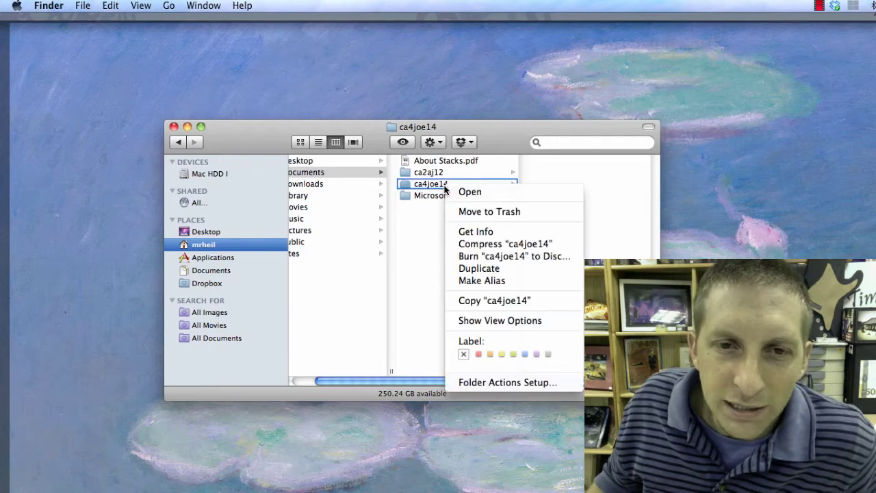
{"action": "left_click", "coordinate": [502, 282]}
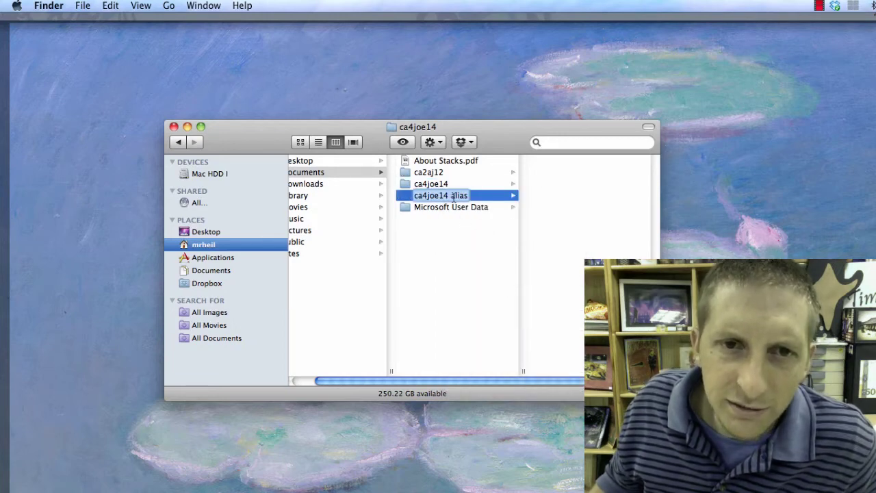
{"action": "left_click", "coordinate": [436, 275]}
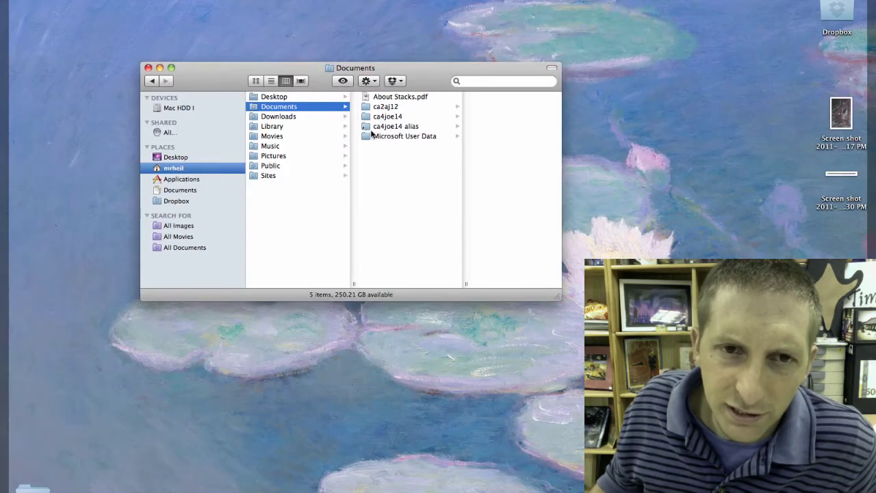
Step: Move the ca4joe14 alias from Documents onto the desktop and close the Finder window
{"action": "left_click", "coordinate": [382, 127]}
{"action": "left_click_drag", "start_coordinate": [375, 131], "coordinate": [762, 23]}
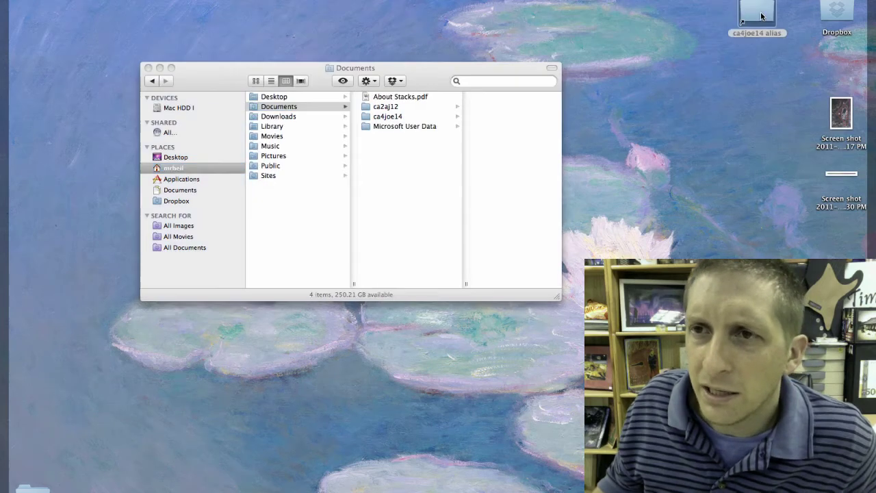
{"action": "left_click", "coordinate": [148, 68]}
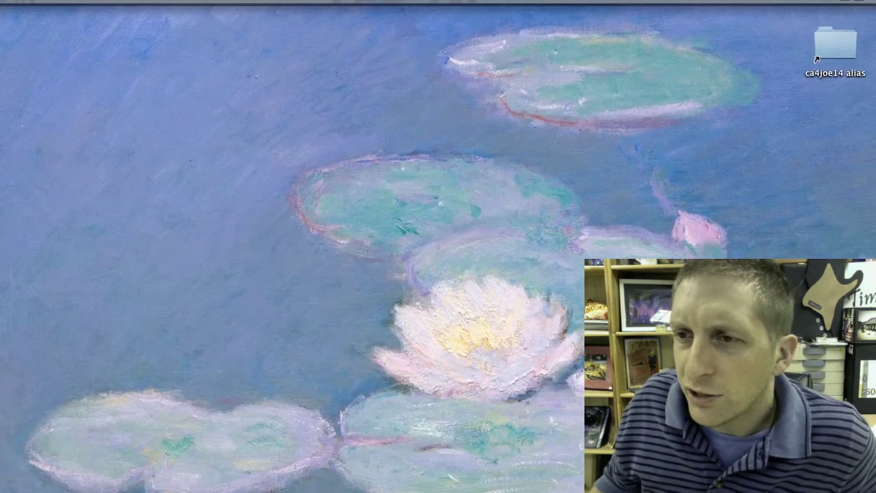
Step: Move the two desktop screenshots into the ca4joe14 alias and open it to show the folder's contents
{"action": "left_click_drag", "start_coordinate": [842, 274], "coordinate": [833, 55]}
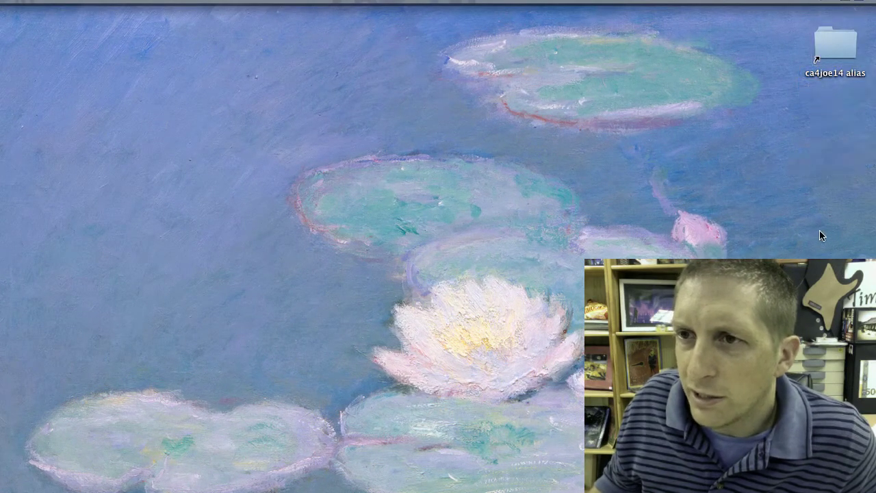
{"action": "double_click", "coordinate": [823, 49]}
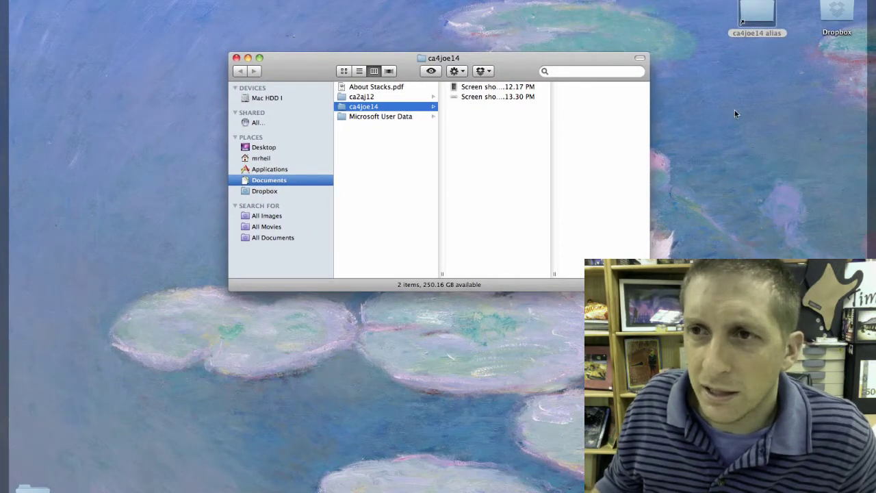
Step: Delete the ca4joe14 alias from the desktop and close the Finder window showing the original folder
{"action": "left_click", "coordinate": [759, 101]}
{"action": "left_click_drag", "start_coordinate": [781, 67], "coordinate": [726, 14]}
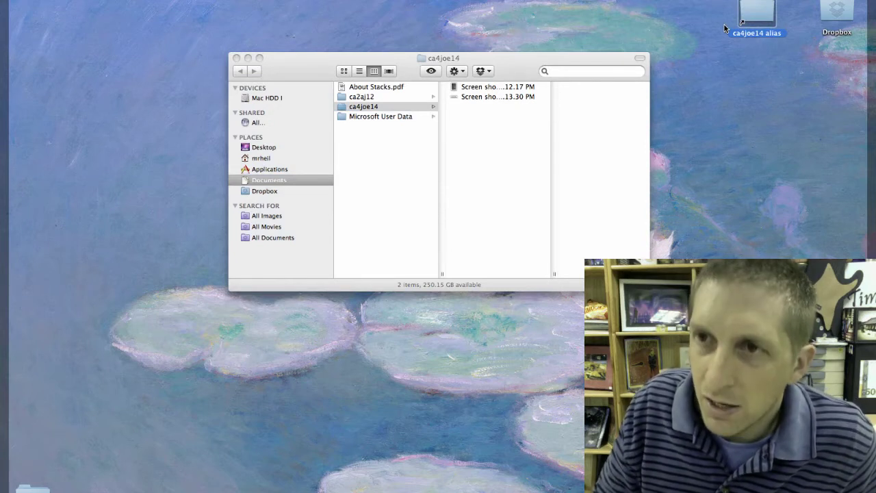
{"action": "key", "text": "super+BackSpace"}
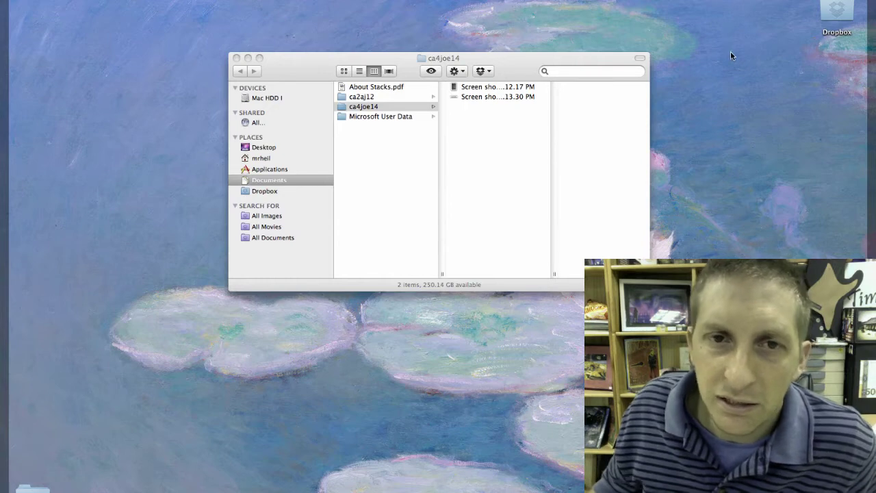
{"action": "left_click", "coordinate": [378, 109]}
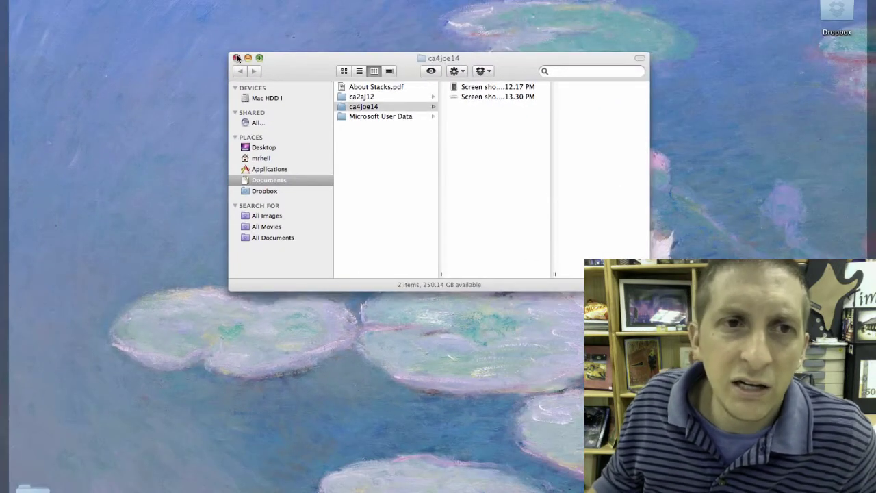
{"action": "left_click", "coordinate": [237, 59]}
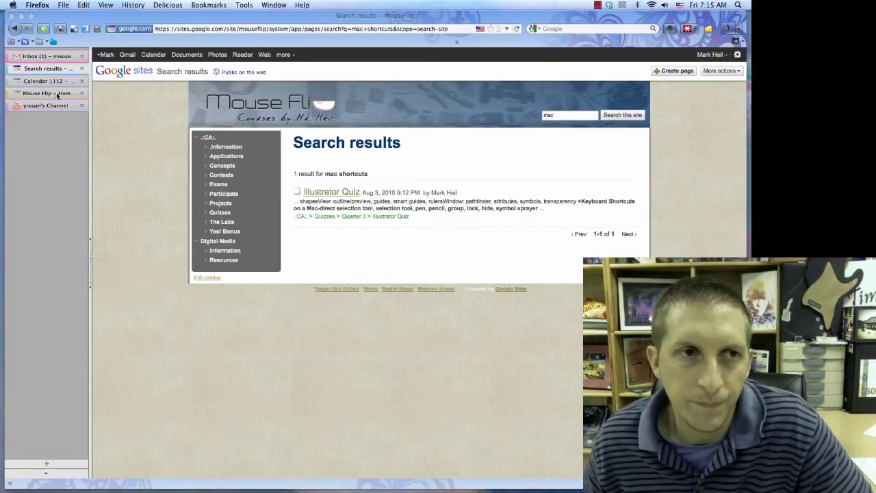
Step: Show the Mouse Flip home page in Firefox, then shrink the browser window and enlarge it again
{"action": "left_click", "coordinate": [58, 92]}
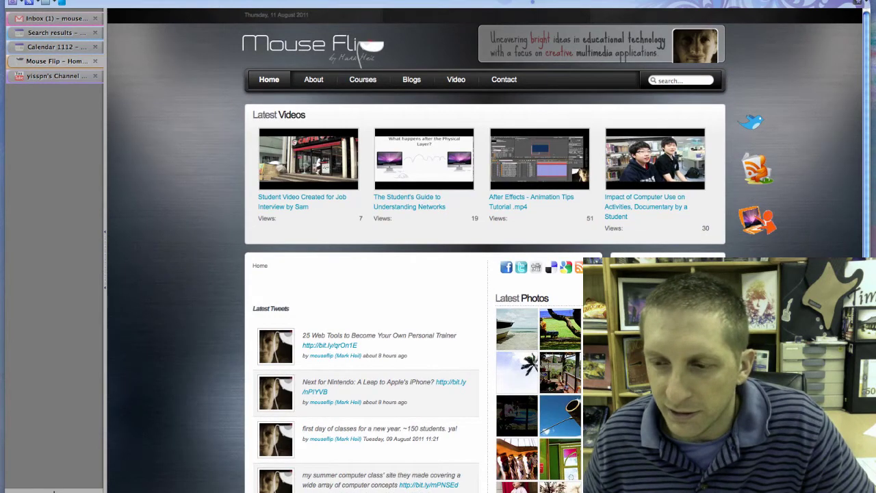
{"action": "left_click_drag", "start_coordinate": [869, 492], "coordinate": [373, 60]}
{"action": "left_click_drag", "start_coordinate": [453, 139], "coordinate": [873, 491]}
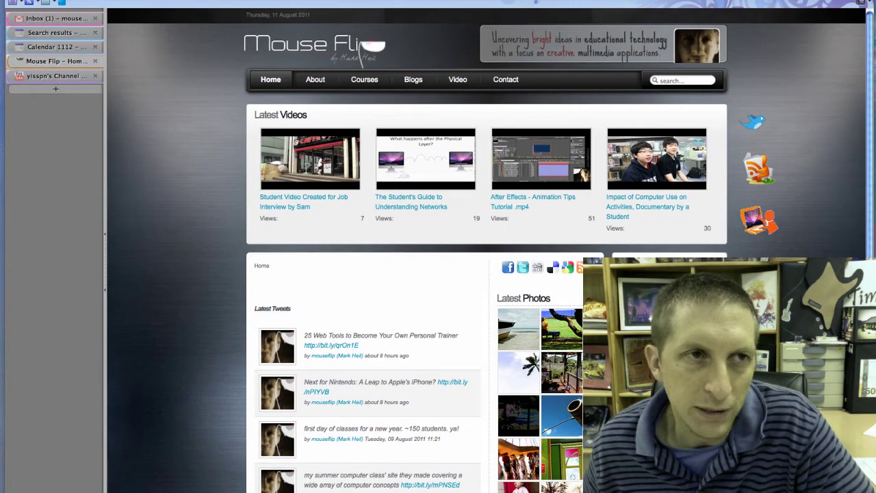
Step: Reveal the desktop and bring the Mouse Flip browser window back into view
{"action": "key", "text": "F11"}
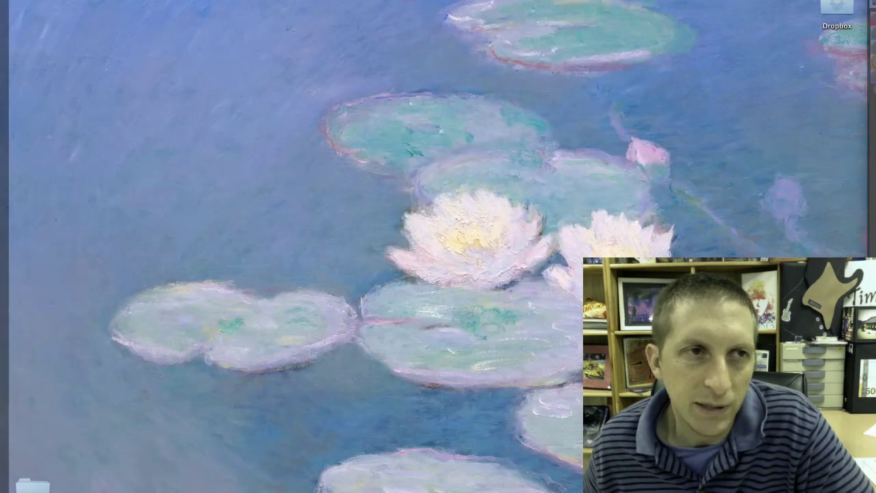
{"action": "key", "text": "F11"}
Step: Minimize the Mouse Flip browser window to the Dock and restore it
{"action": "key", "text": "F11"}
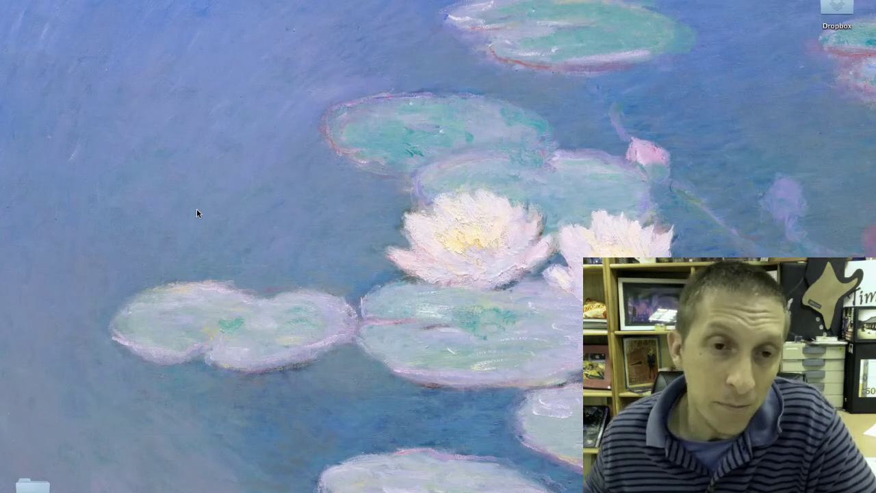
{"action": "mouse_move", "coordinate": [13, 488]}
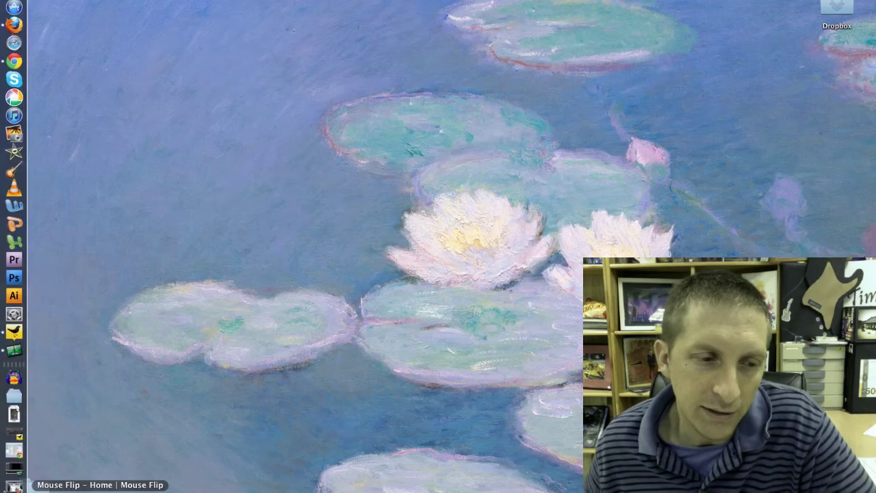
{"action": "left_click", "coordinate": [12, 488]}
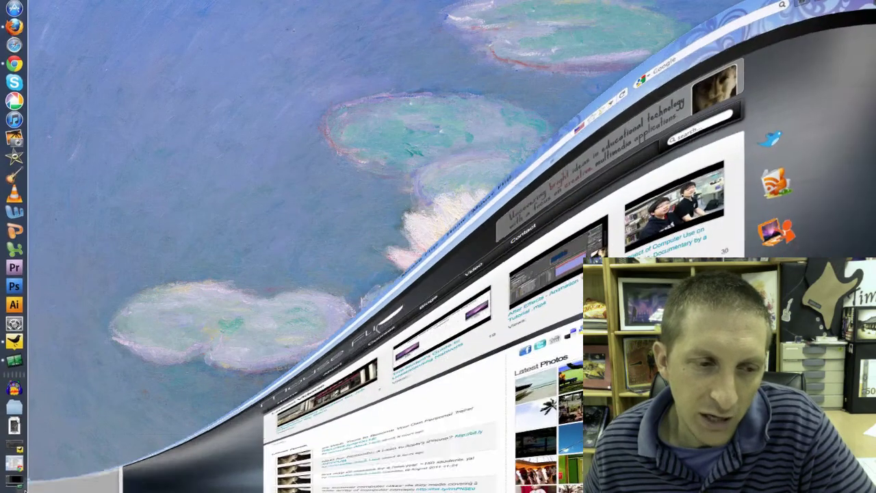